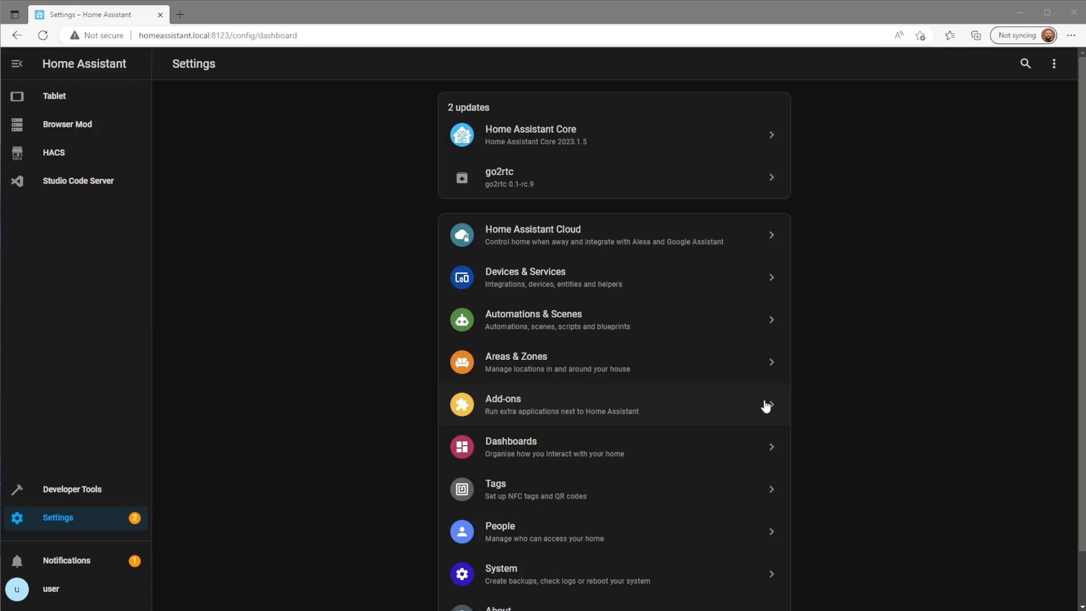
# - Open the Add-on Store from Settings > Add-ons to see all installable add-ons
pyautogui.click(765, 406)
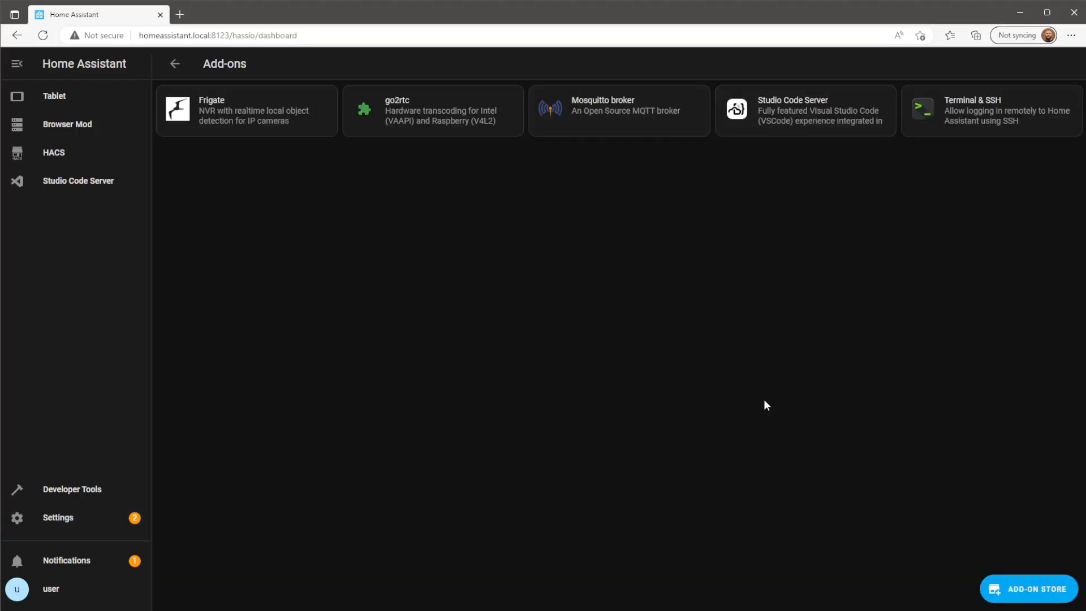
pyautogui.click(1021, 594)
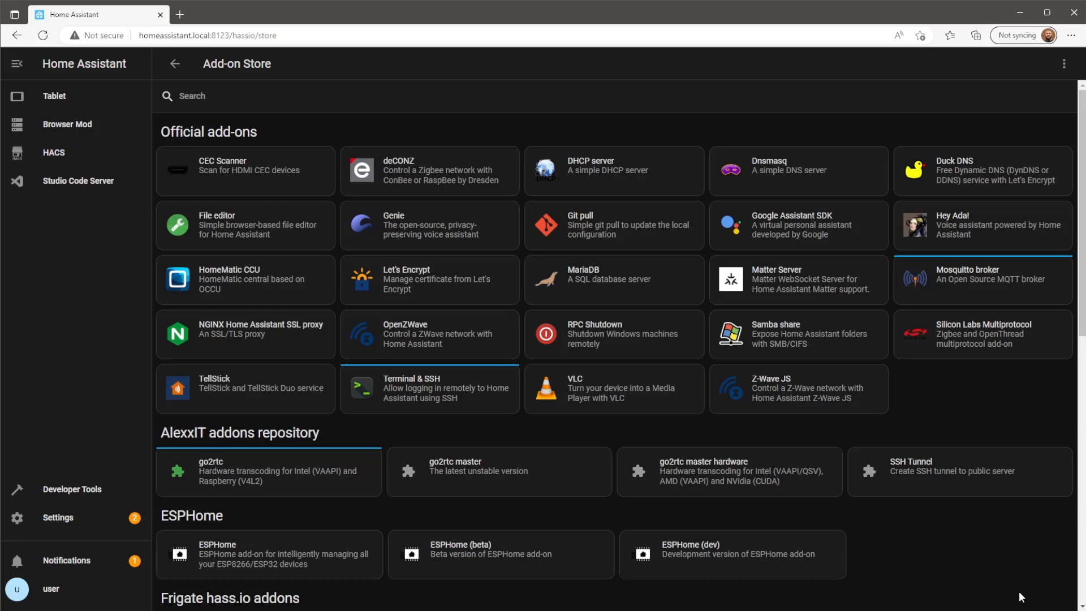
# - Add the brenner-tobias ha-addons GitHub URL under Repositories, then reload the store
pyautogui.click(1064, 63)
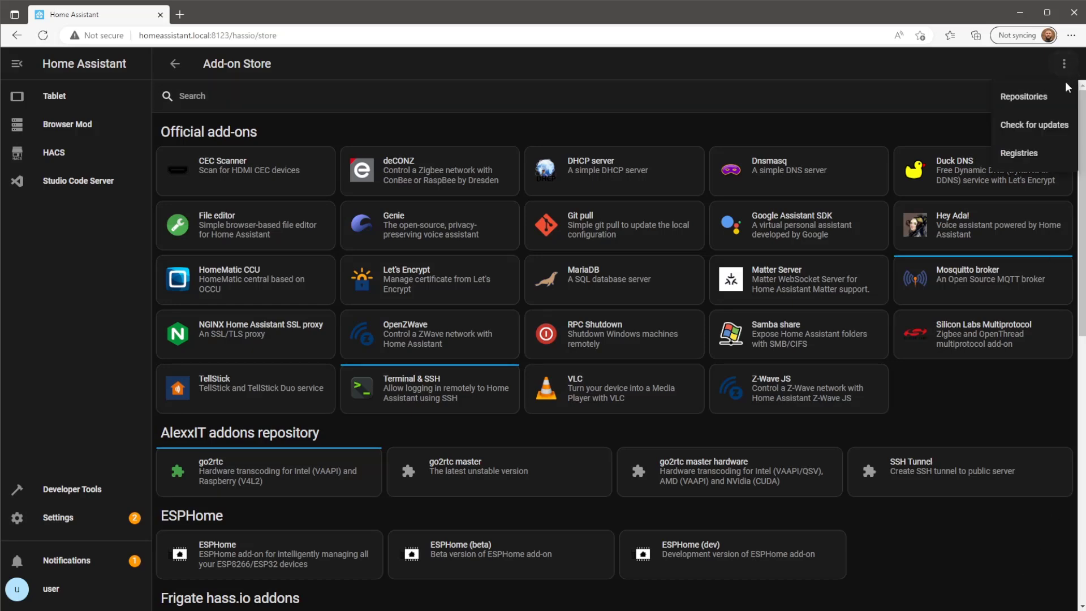
pyautogui.click(1052, 110)
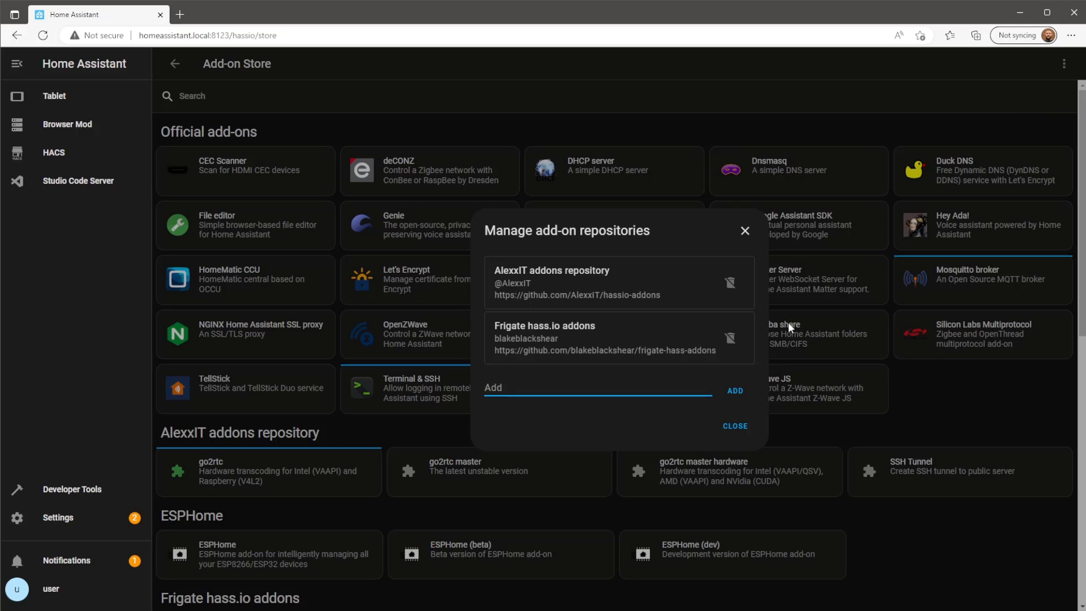
pyautogui.write('https://github.com/brenner-tobias/ha-addons')
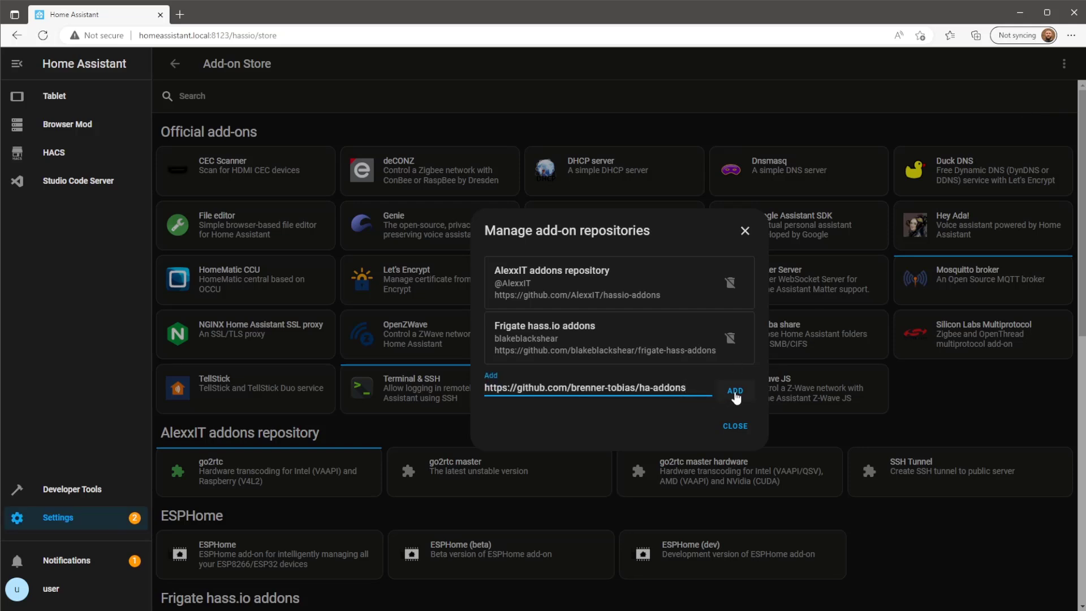
pyautogui.click(735, 392)
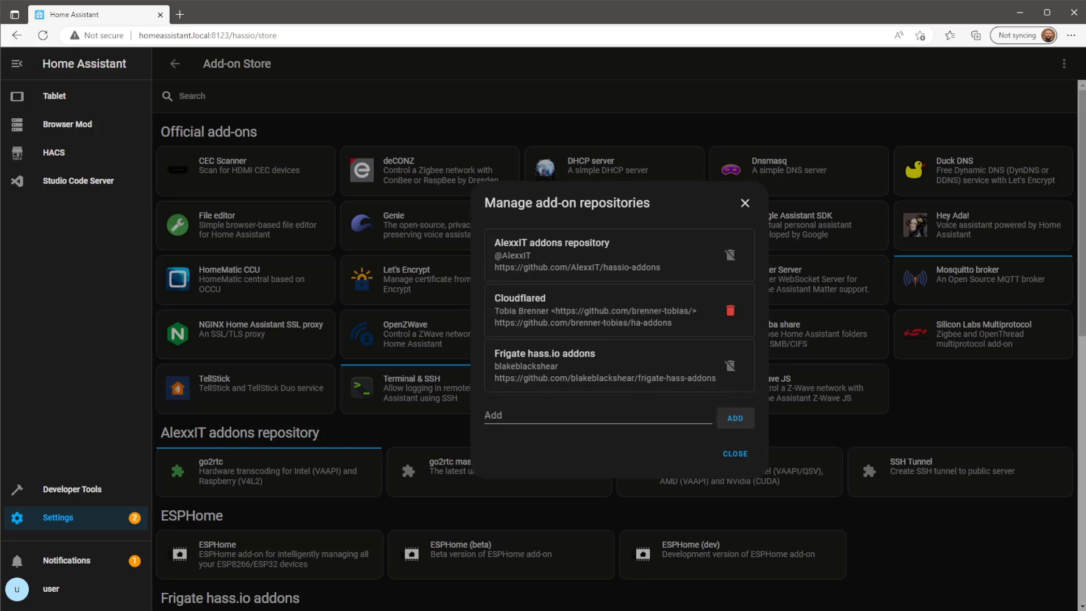
pyautogui.click(737, 454)
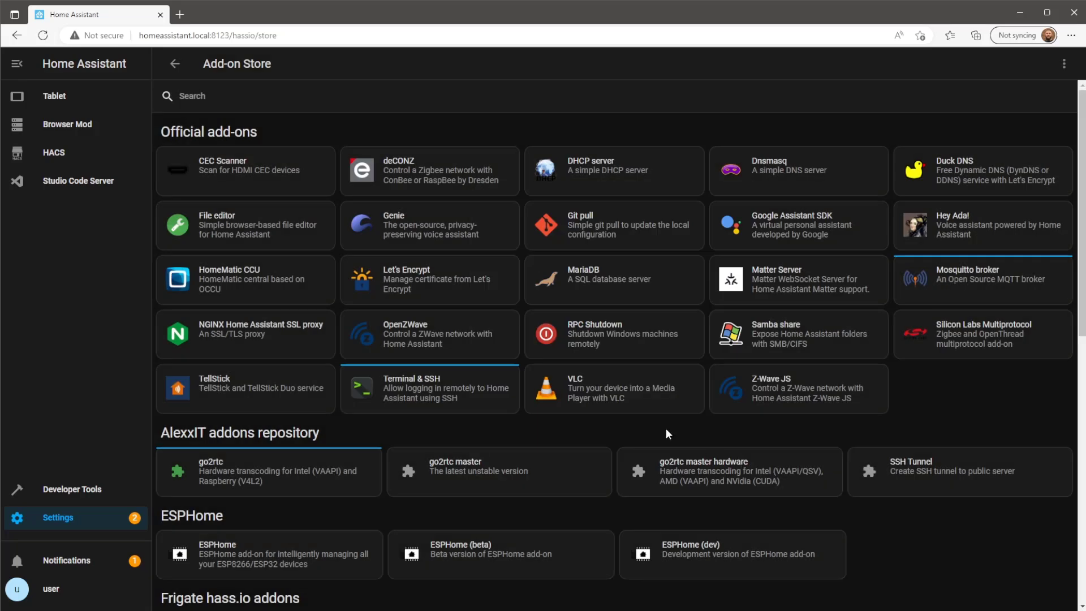
pyautogui.click(42, 36)
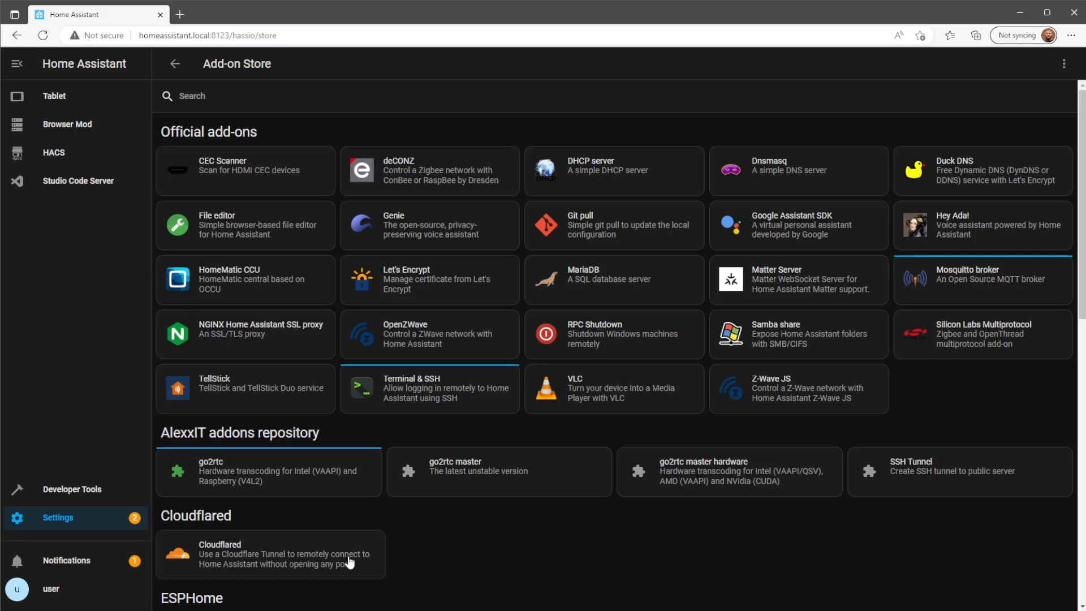
# - Enable Watchdog and Auto update on the Cloudflared add-on
pyautogui.click(217, 557)
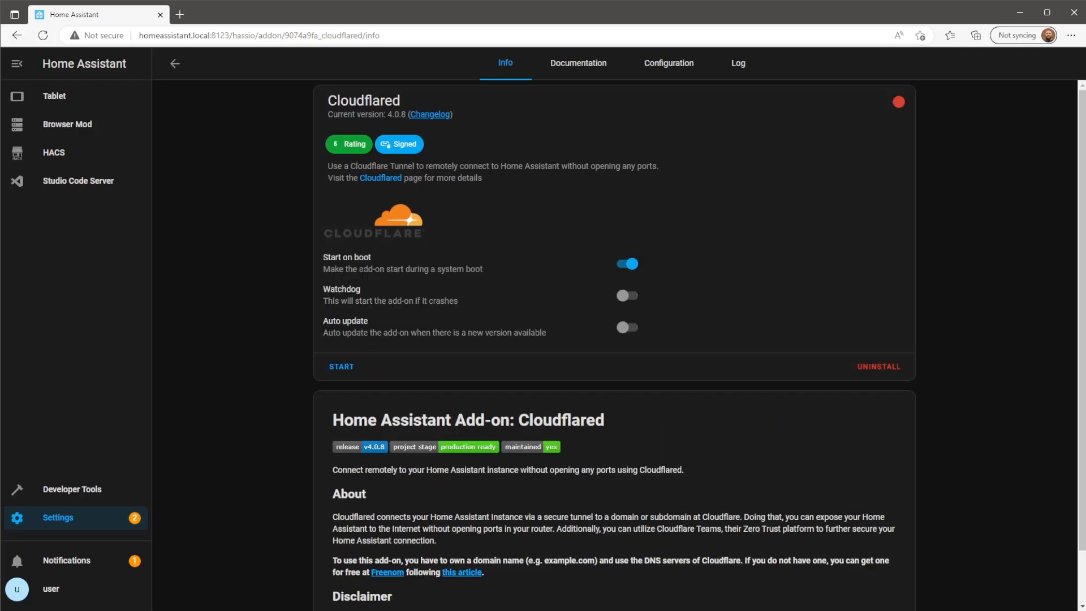
pyautogui.click(634, 298)
pyautogui.click(642, 327)
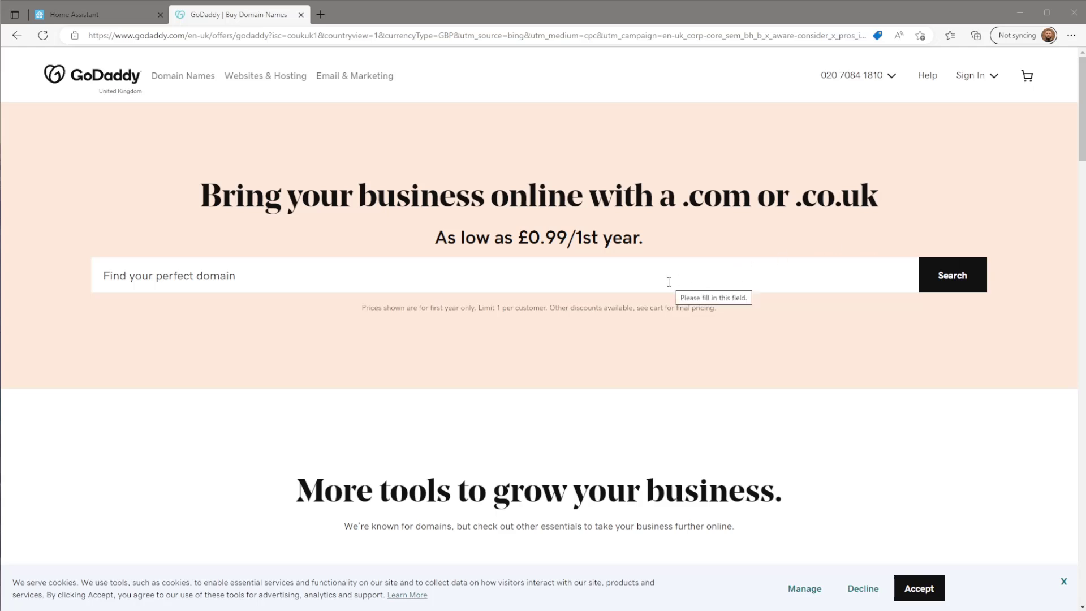
# - Search GoDaddy for the domain name 'hassassistant' and review the results
pyautogui.click(669, 281)
pyautogui.write('h')
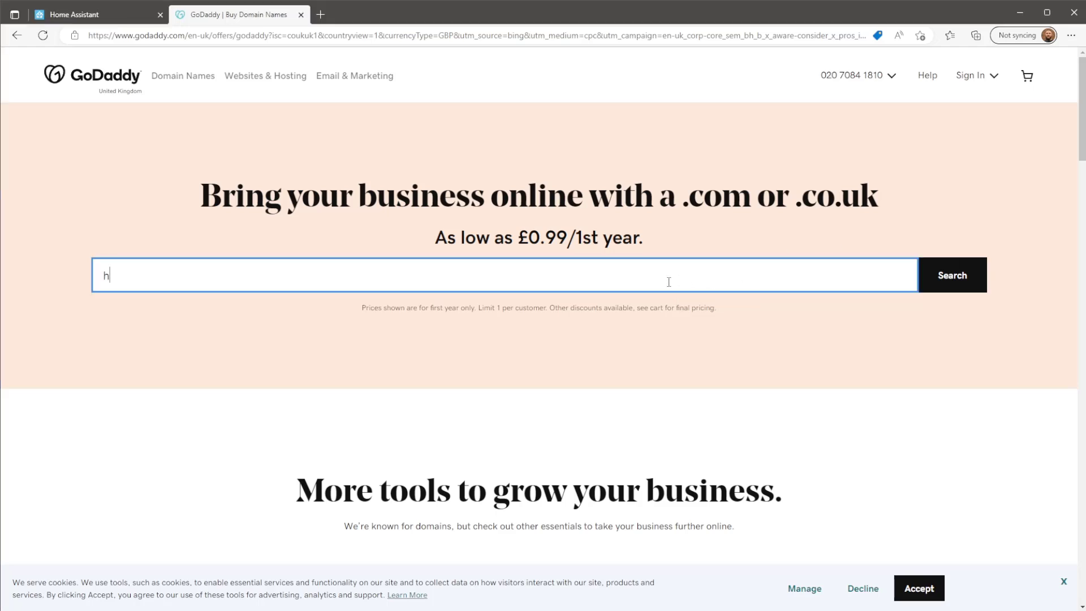
pyautogui.write('assassistant')
pyautogui.press('Return')
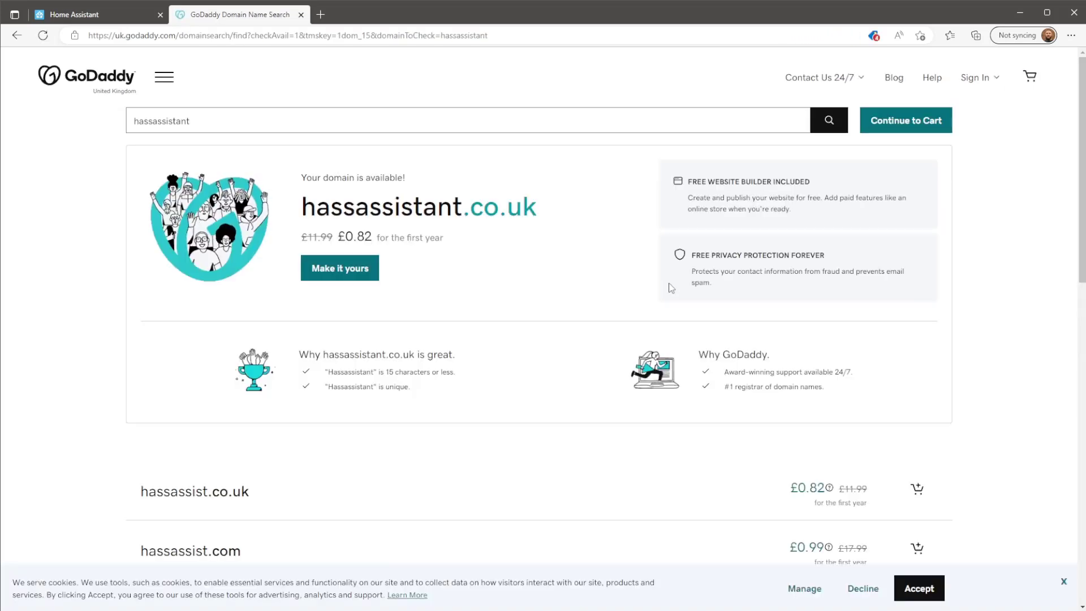
pyautogui.scroll(-5, 671, 288)
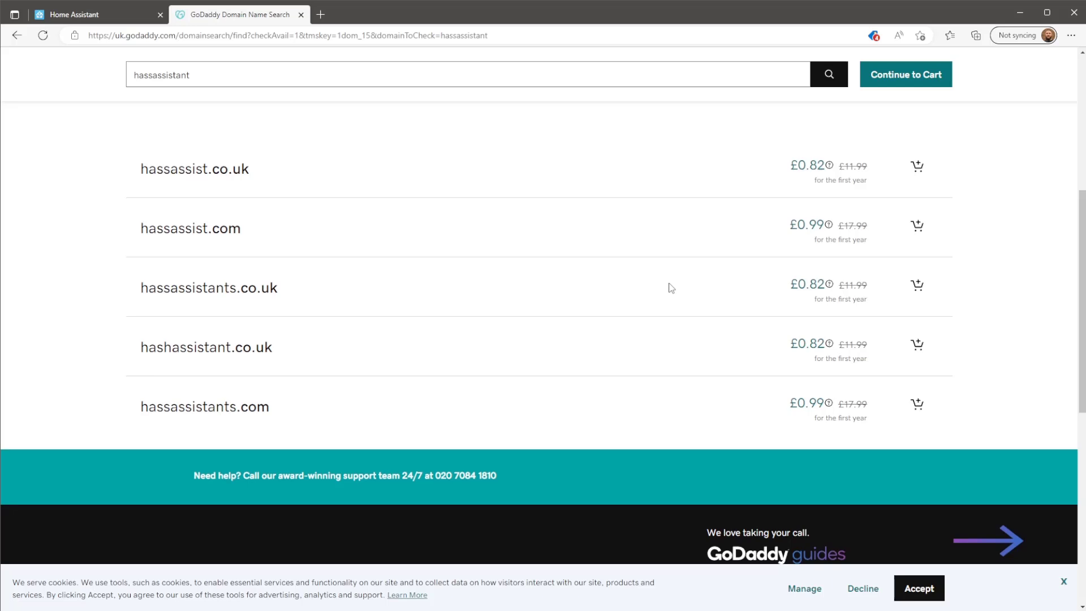
pyautogui.scroll(4, 671, 287)
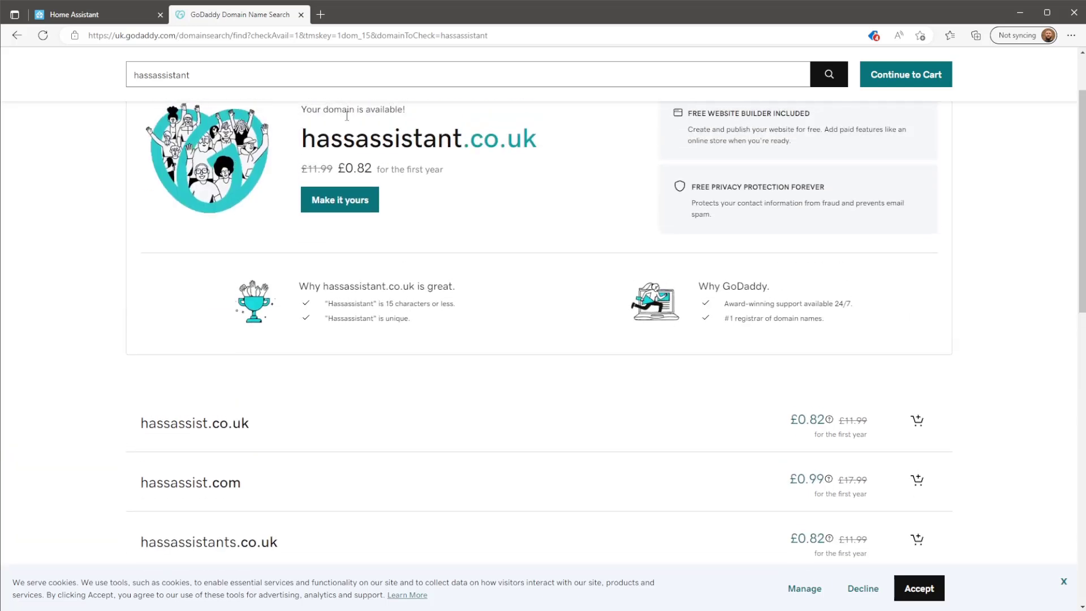
# - Search for hassassistant.xyz and add it to the cart with Make it yours
pyautogui.click(296, 75)
pyautogui.write('.xyz')
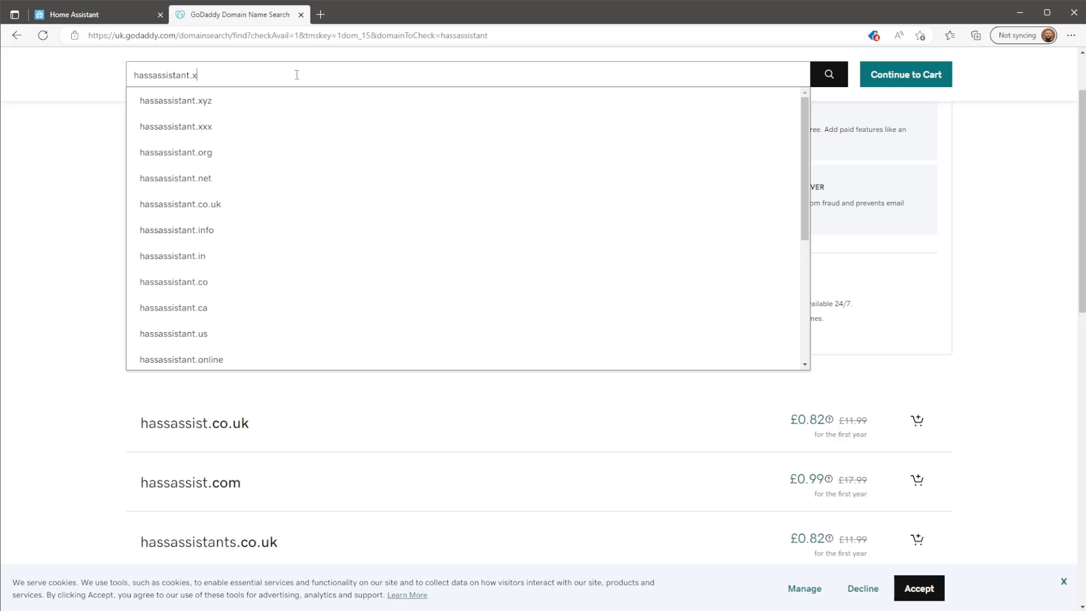
pyautogui.press('Return')
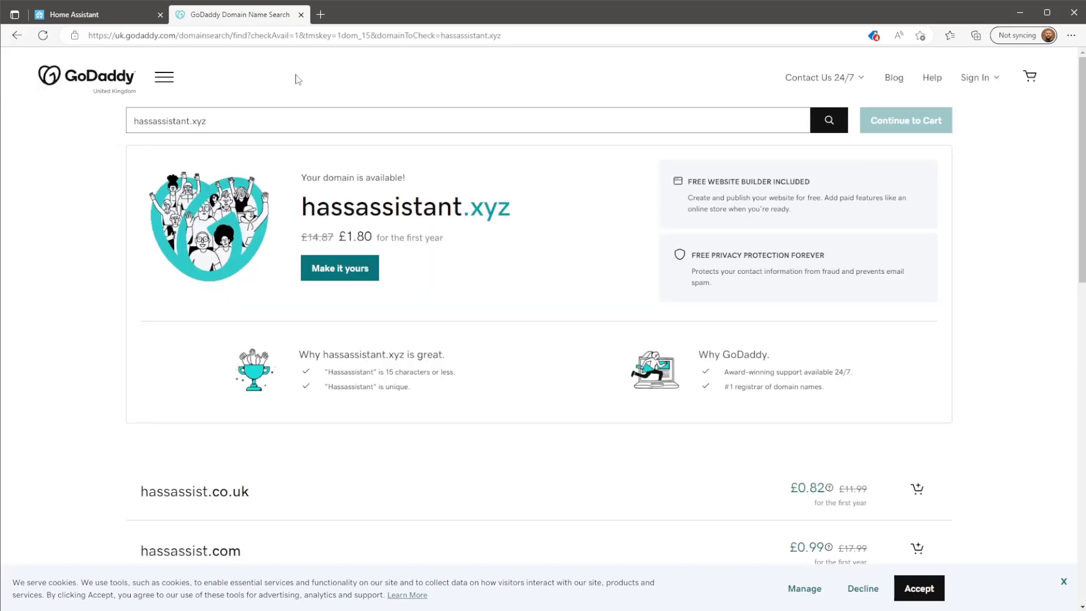
pyautogui.click(354, 271)
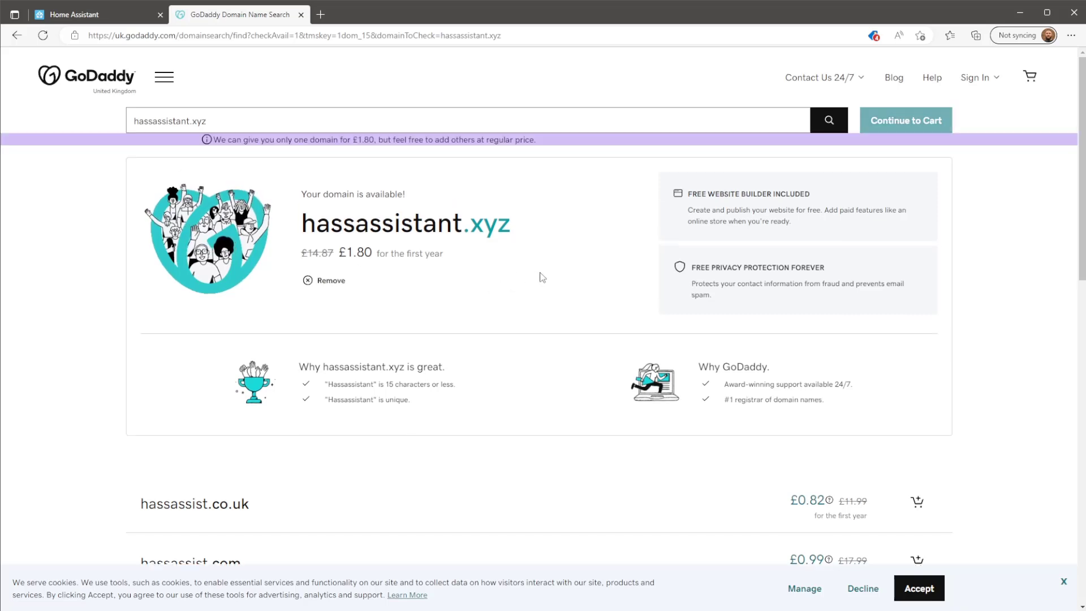
# - Decline domain protection and the free website builder, then continue to the cart
pyautogui.click(917, 123)
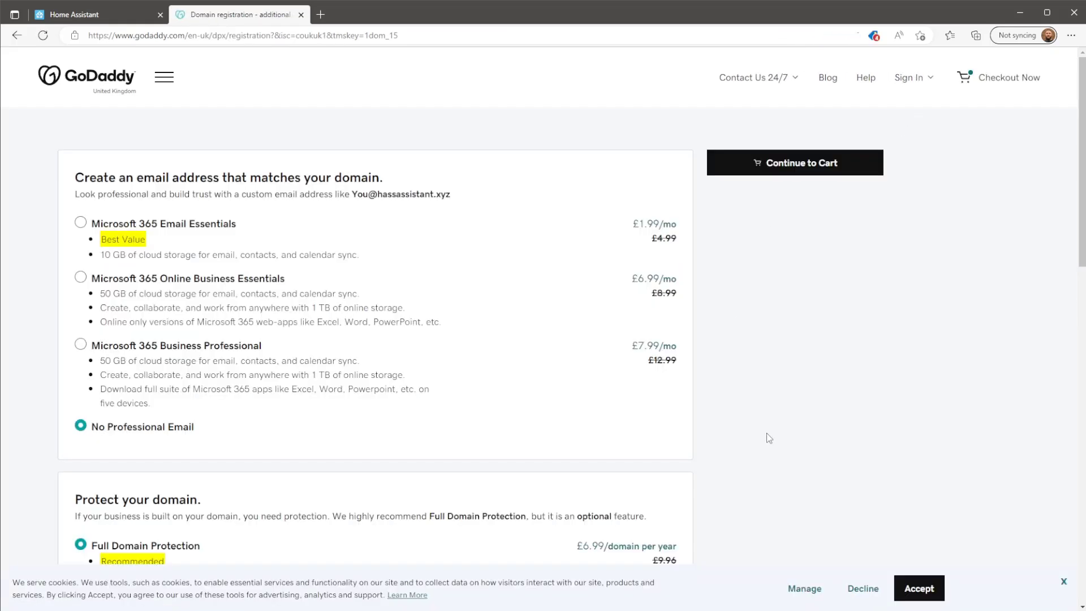
pyautogui.scroll(-7, 764, 435)
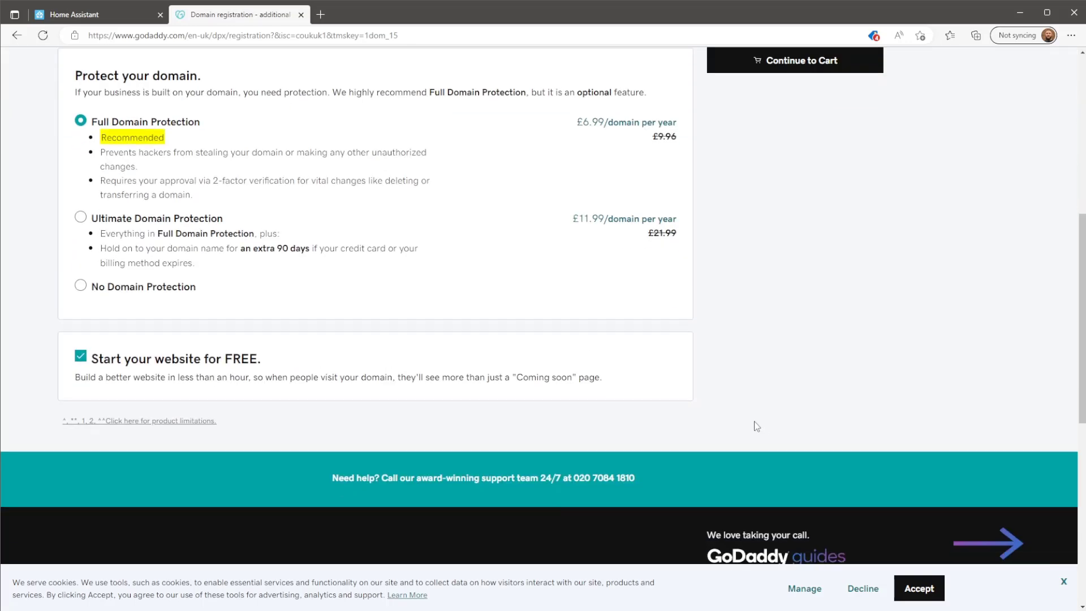
pyautogui.click(114, 290)
pyautogui.click(148, 356)
pyautogui.scroll(8, 796, 202)
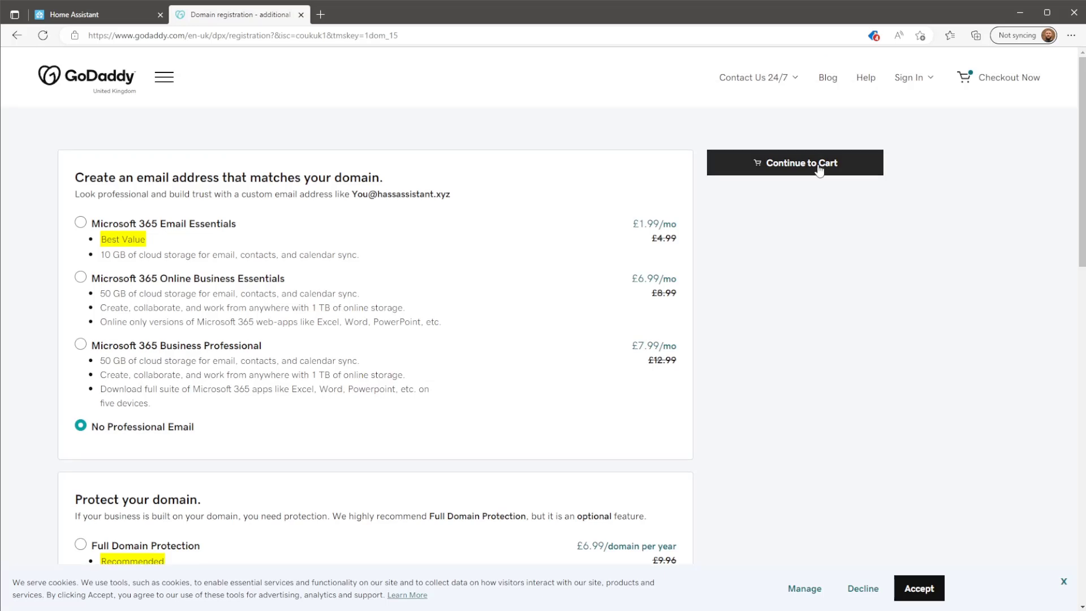
pyautogui.click(820, 163)
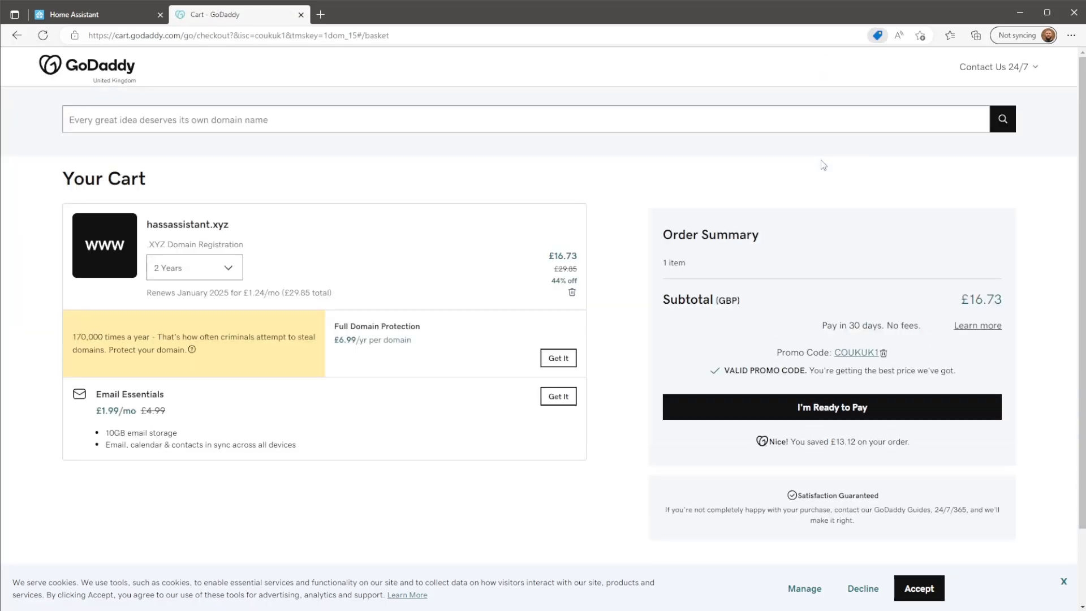
# - Set the registration term to 1 Year at £1.80 and proceed to checkout
pyautogui.click(207, 274)
pyautogui.click(204, 293)
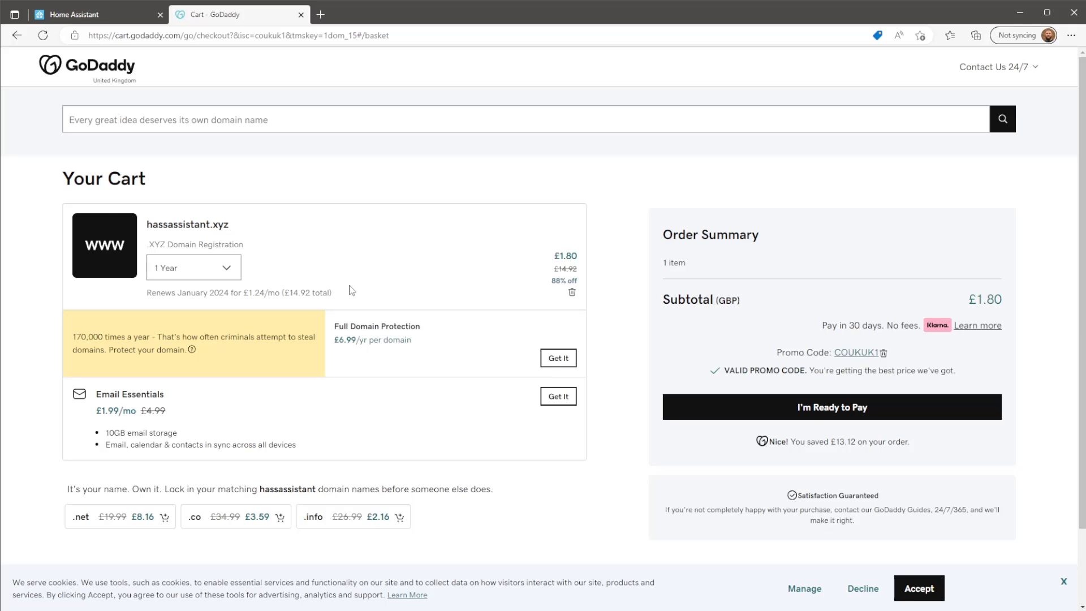
pyautogui.moveTo(1031, 299); pyautogui.dragTo(967, 301)
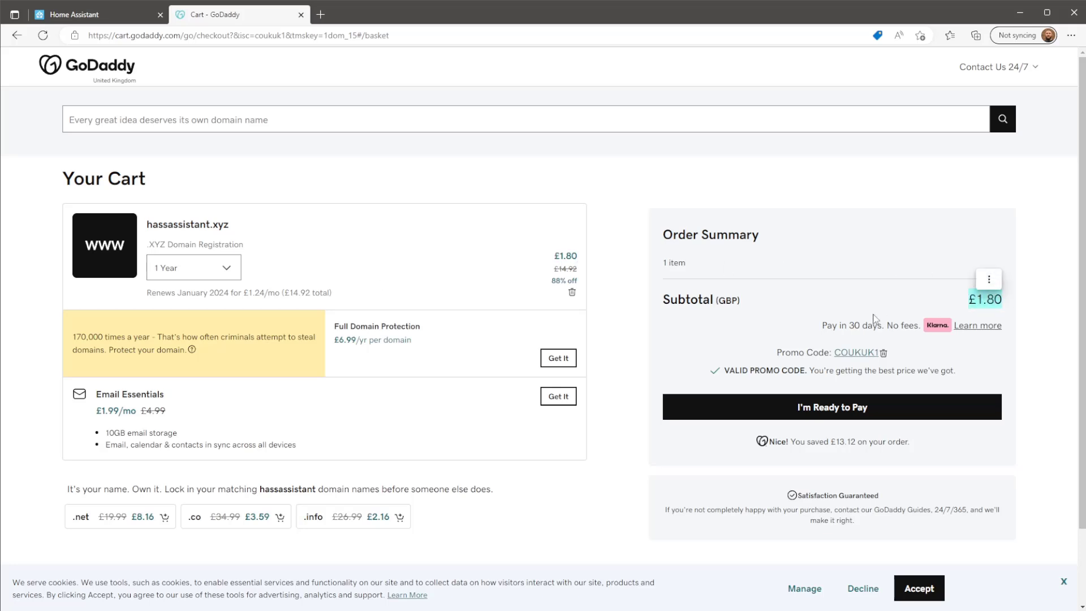
pyautogui.click(832, 408)
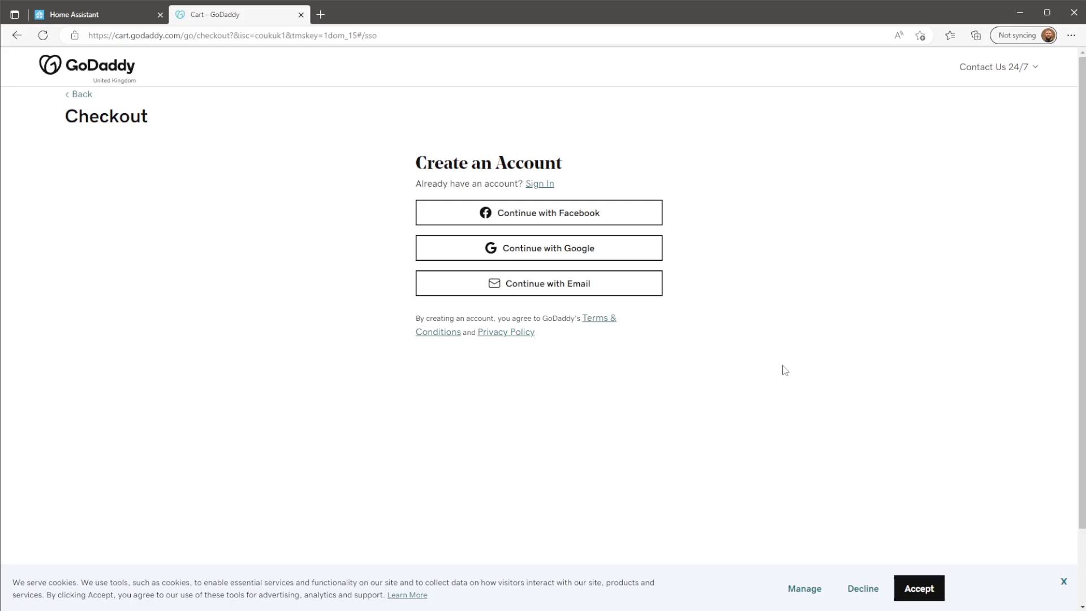
# - Create the GoDaddy account with Google sign-in, choosing the account and entering its password
pyautogui.click(587, 251)
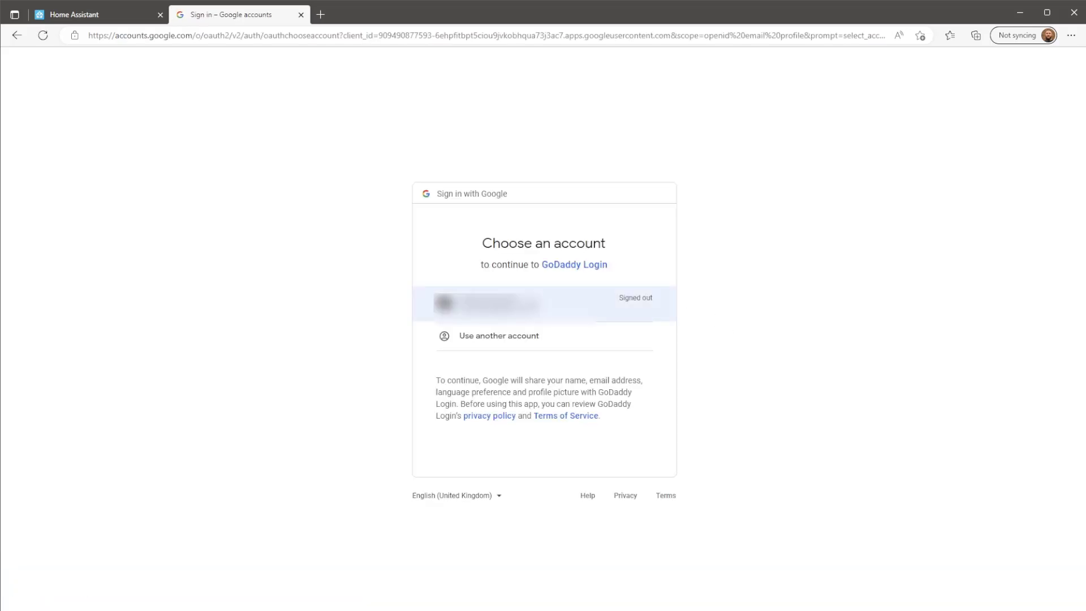
pyautogui.click(531, 304)
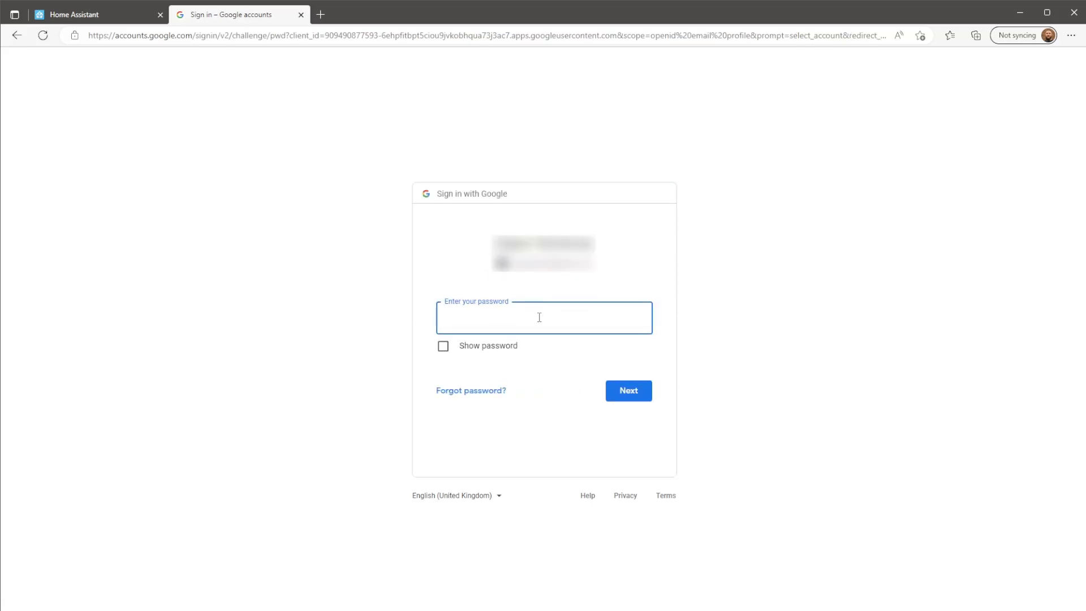
pyautogui.write('••••')
pyautogui.press('Return')
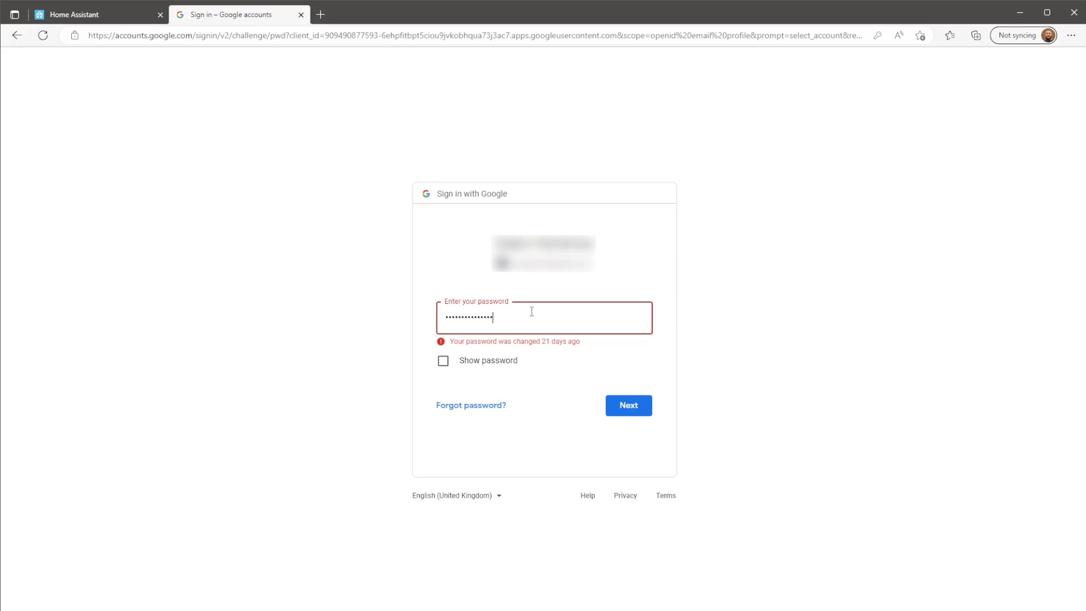
pyautogui.press('Return')
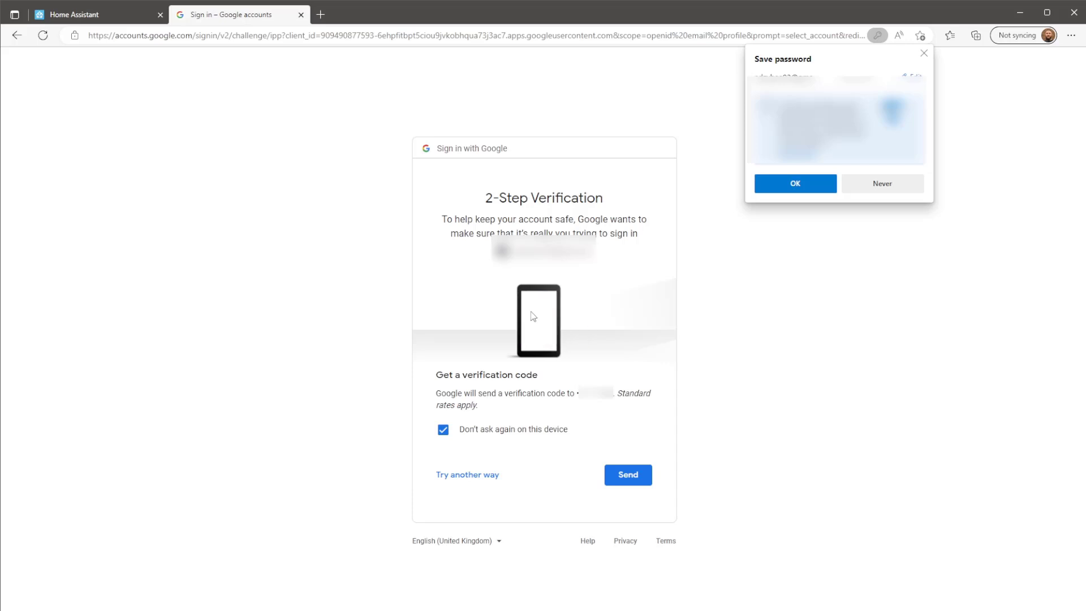
# - Pass 2-step verification with a texted code and dismiss the save-password offer
pyautogui.click(640, 480)
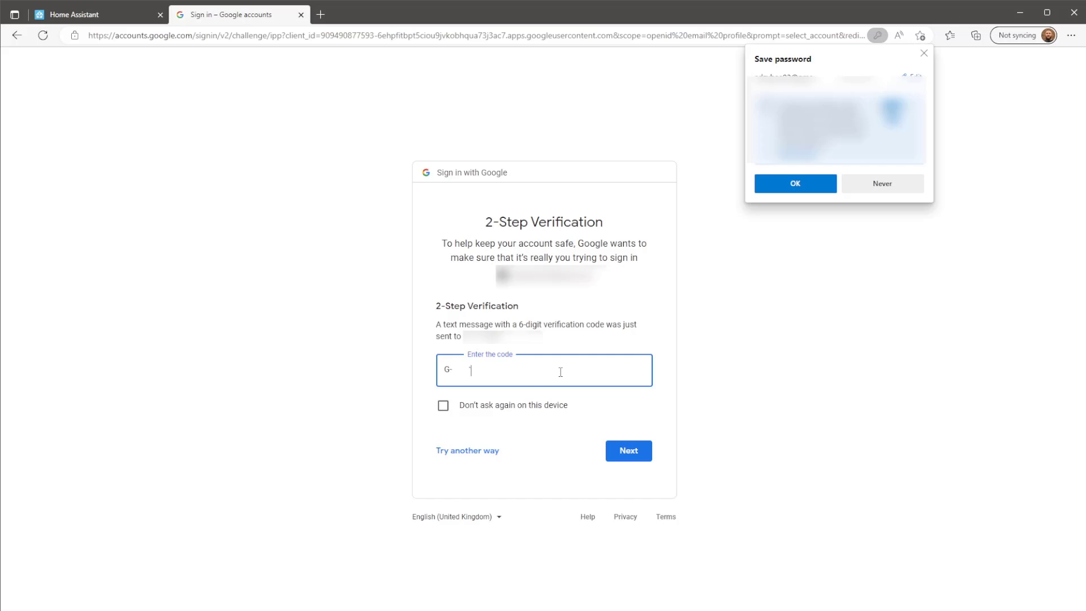
pyautogui.press('Return')
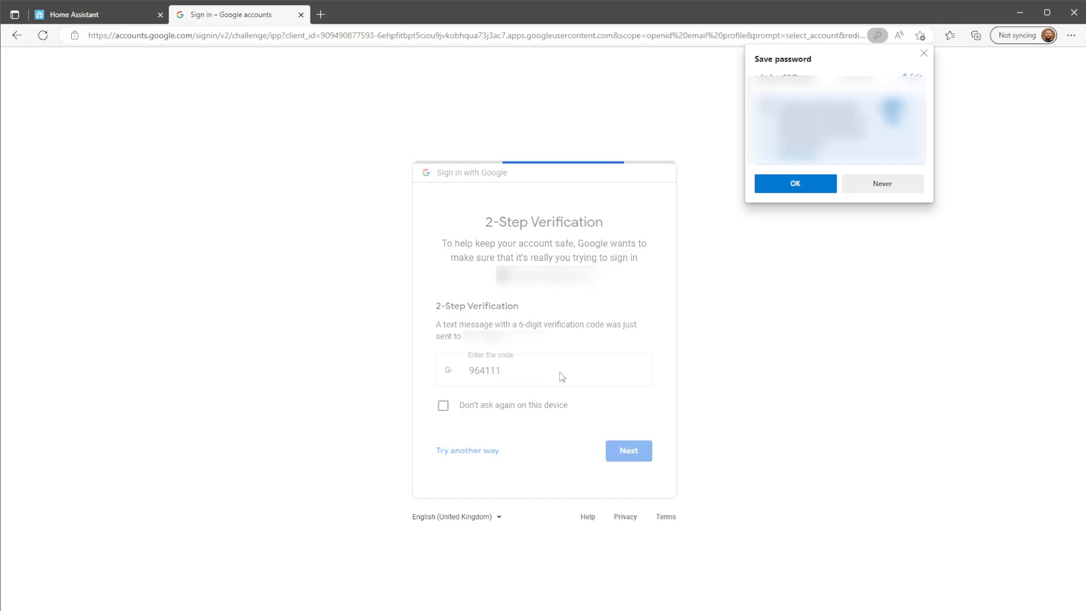
pyautogui.click(924, 53)
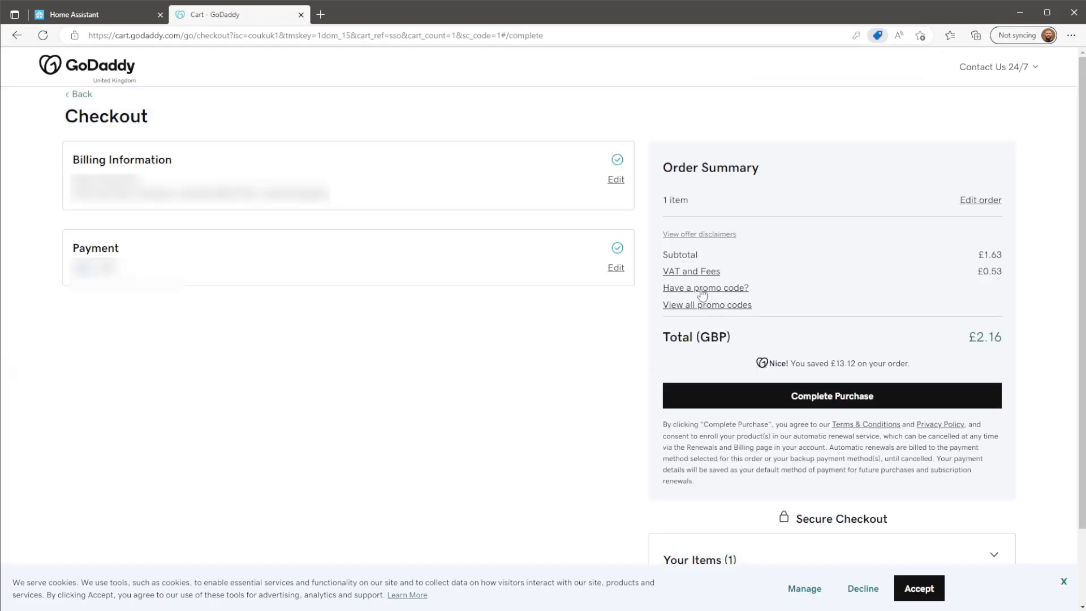
# - Complete the £2.16 purchase of hassassistant.xyz and defer domain setup with I'll do this later
pyautogui.click(1018, 58)
pyautogui.click(830, 397)
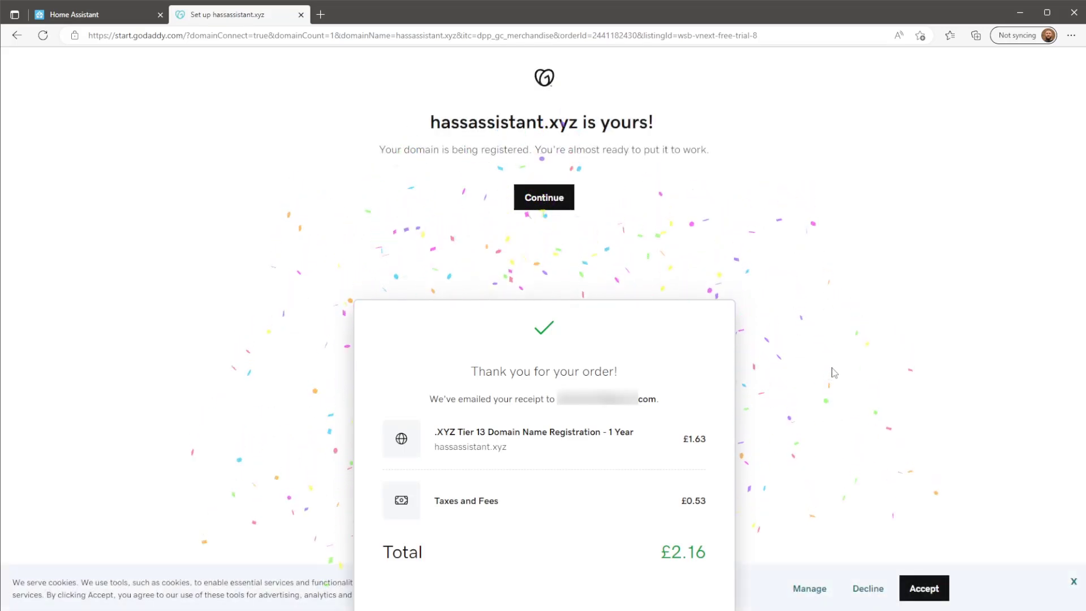
pyautogui.click(940, 587)
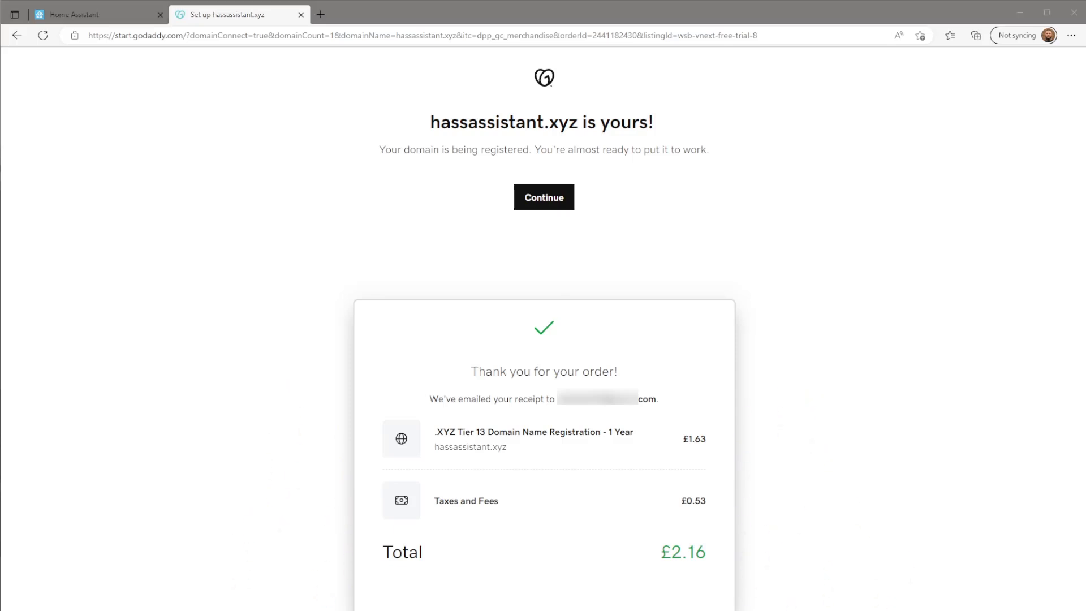
pyautogui.click(545, 201)
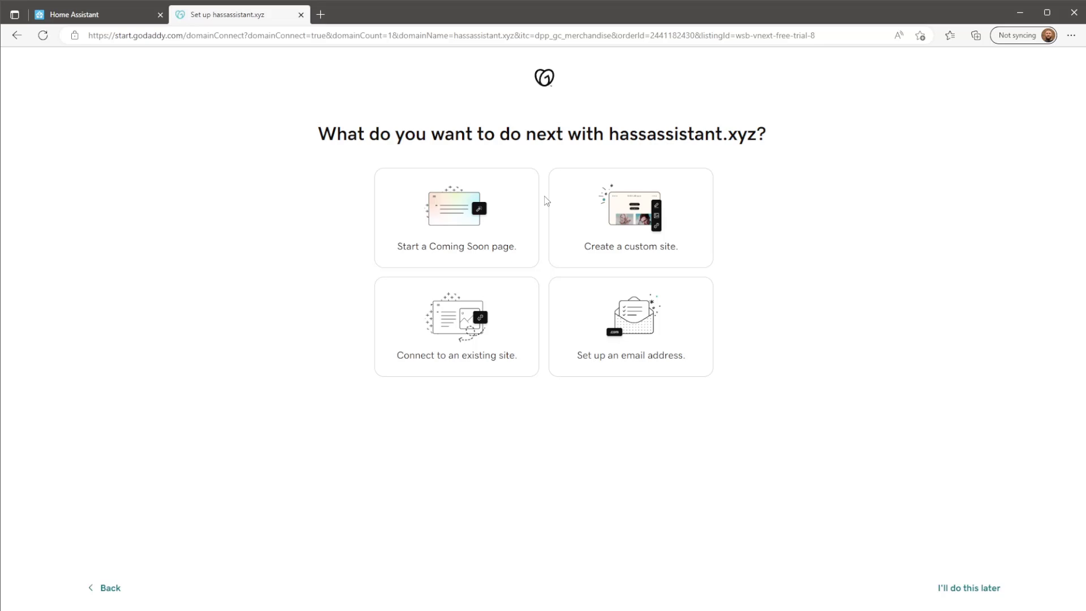
pyautogui.click(975, 588)
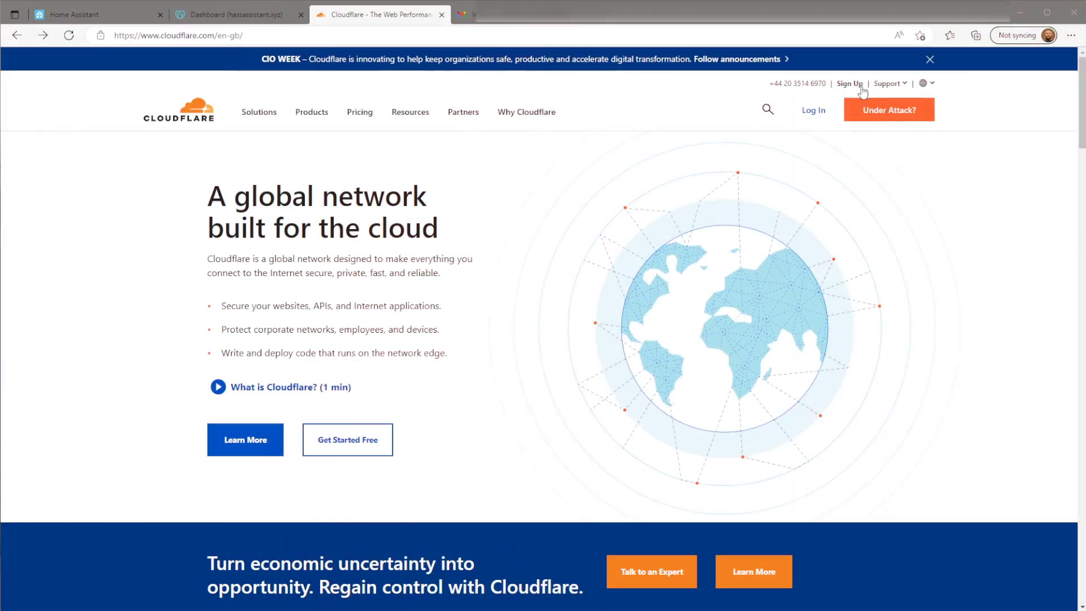
# - Sign up for Cloudflare by entering the account email and a new password, then create the account
pyautogui.click(850, 85)
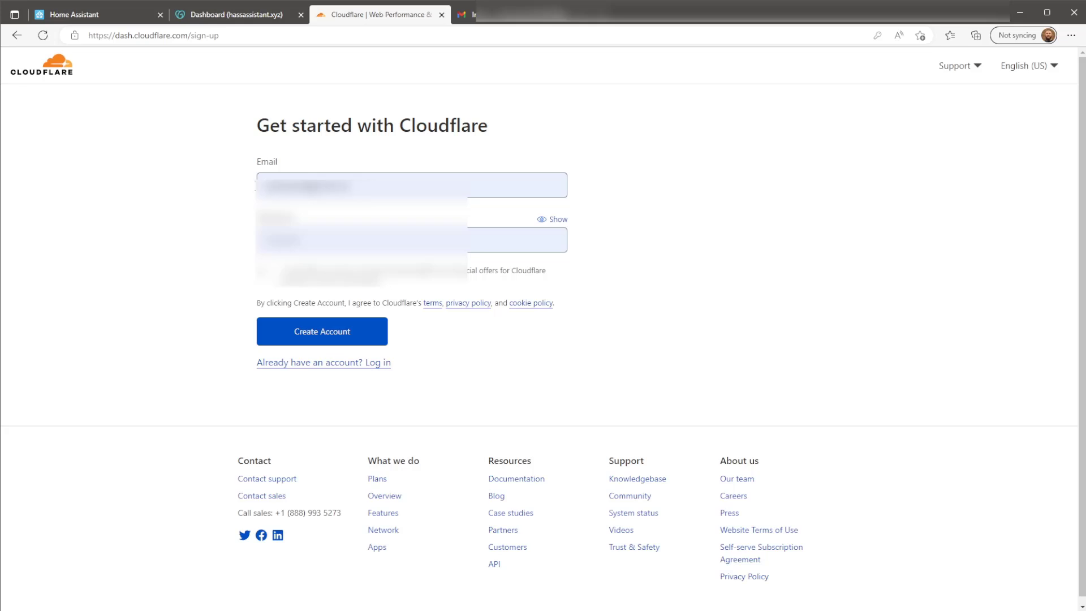
pyautogui.moveTo(257, 186); pyautogui.dragTo(362, 186)
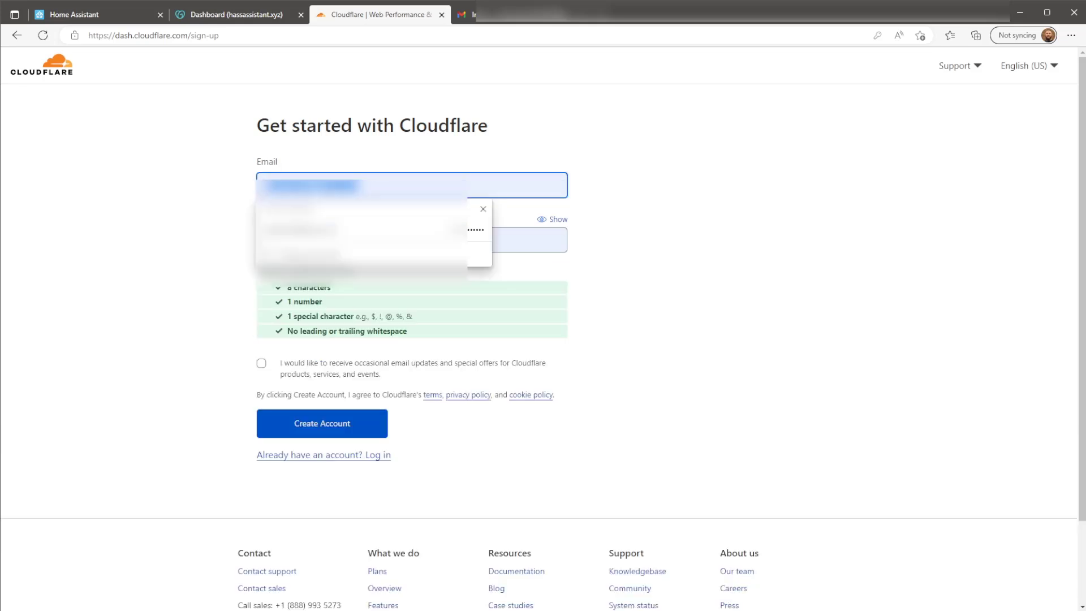
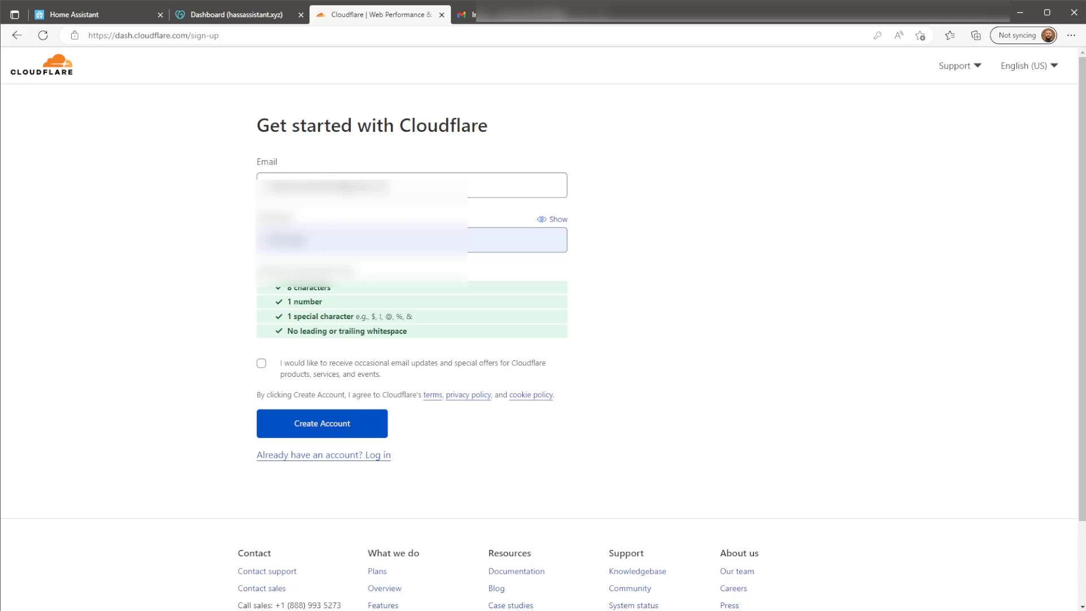
pyautogui.moveTo(336, 241); pyautogui.dragTo(264, 242)
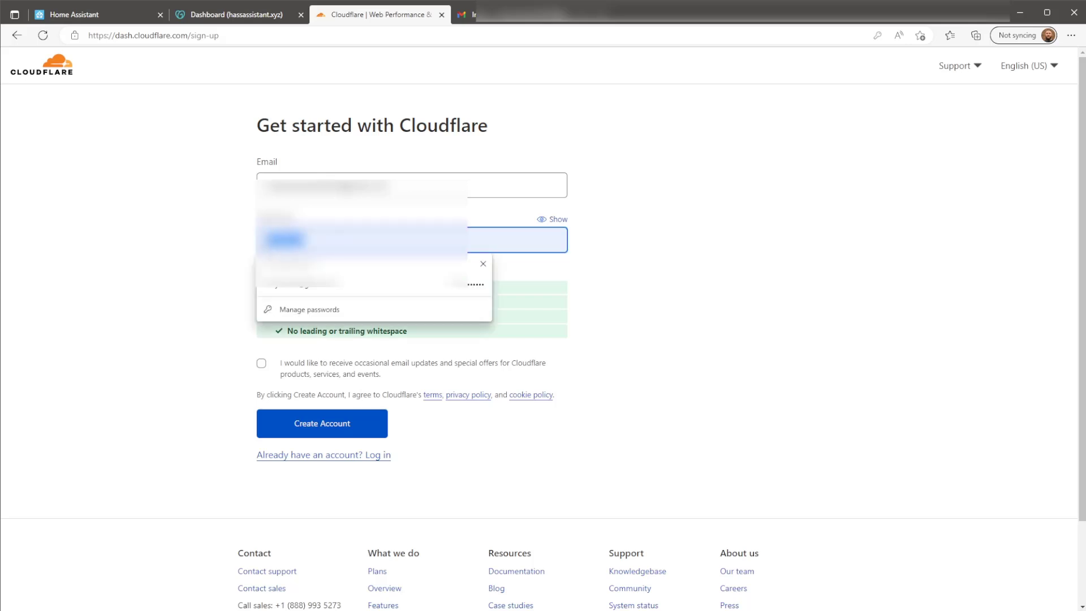
pyautogui.press('BackSpace')
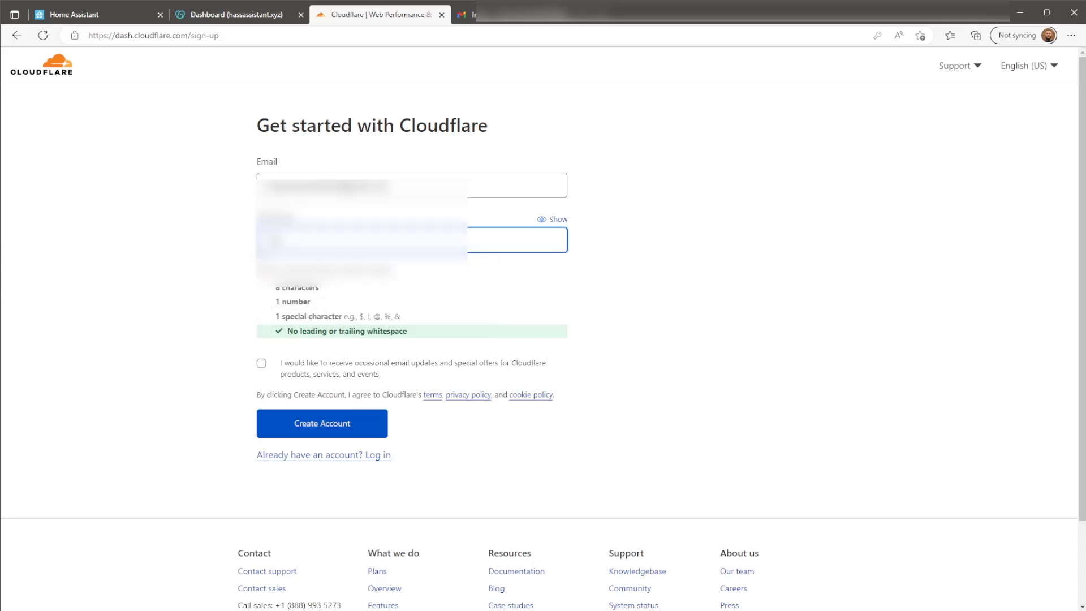
pyautogui.write('••••••••••')
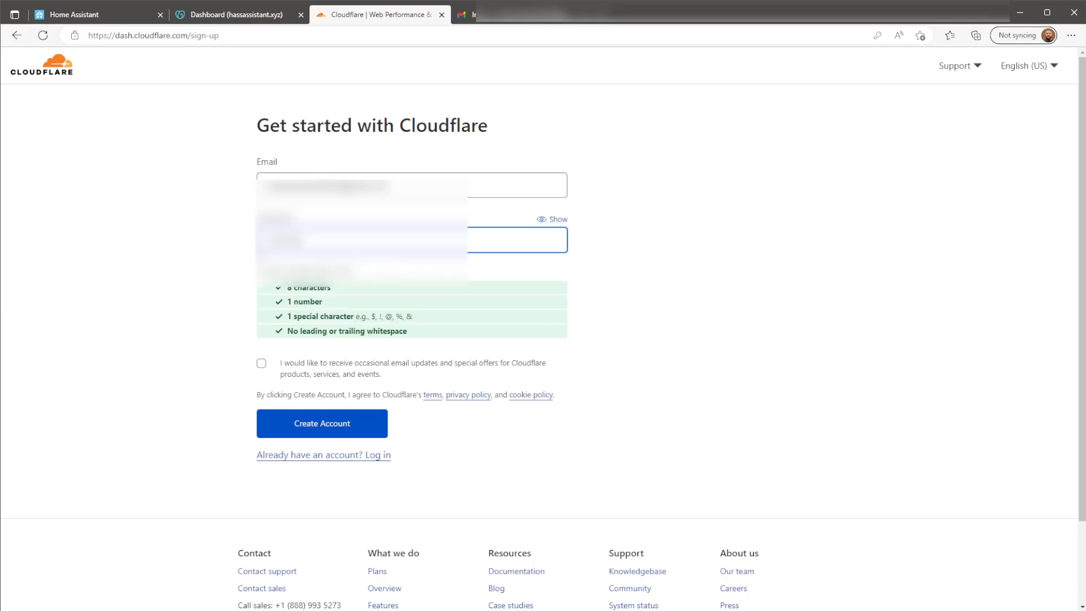
pyautogui.click(276, 418)
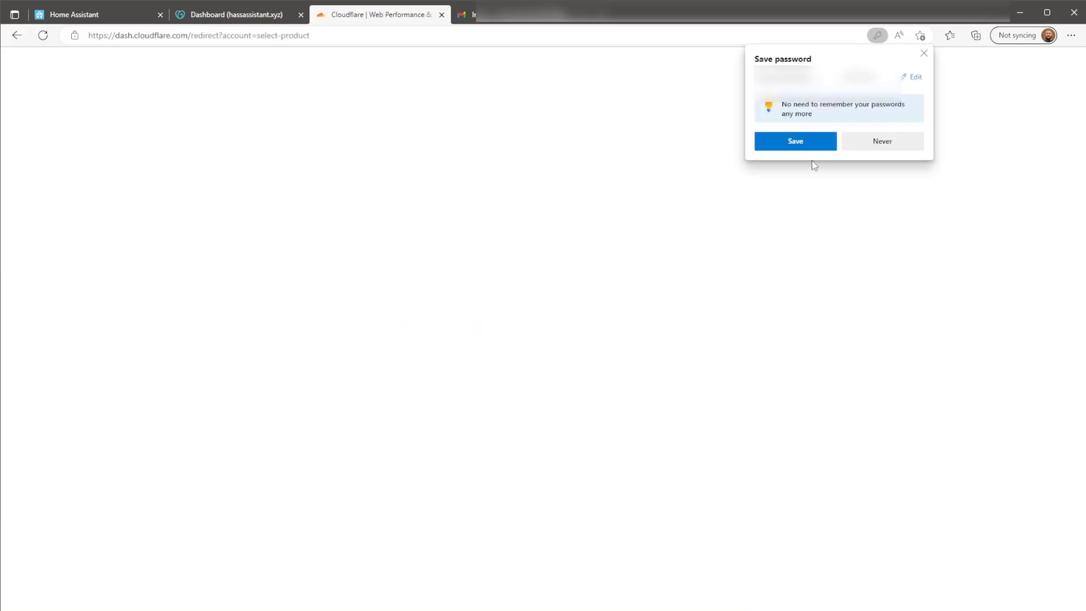
# - Dismiss the save-password prompt and add hassassistant.xyz via Websites > Add Site
pyautogui.click(826, 144)
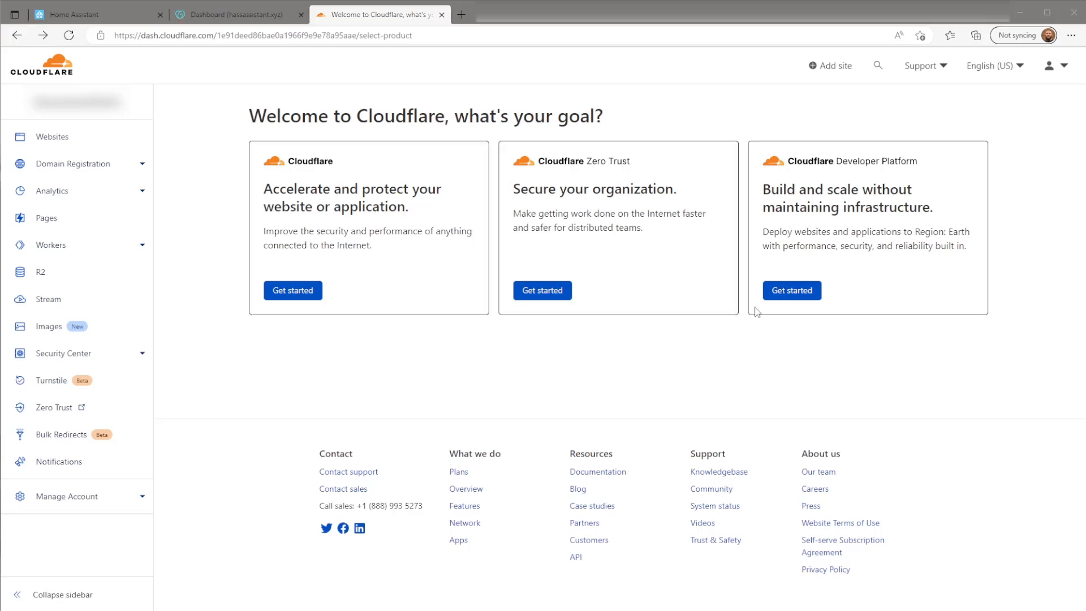
pyautogui.click(57, 141)
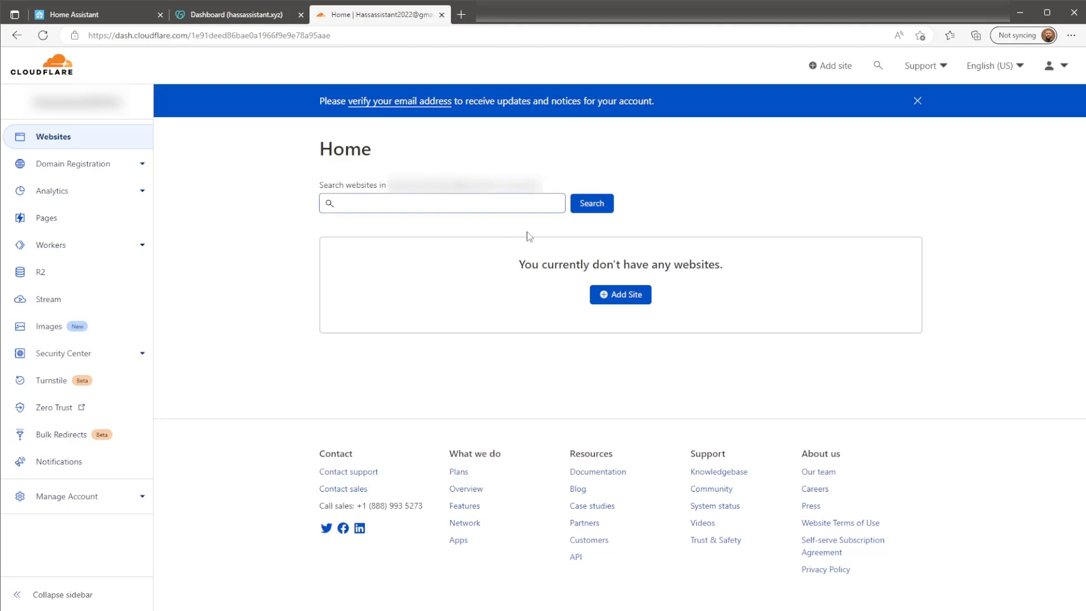
pyautogui.click(630, 308)
pyautogui.click(366, 166)
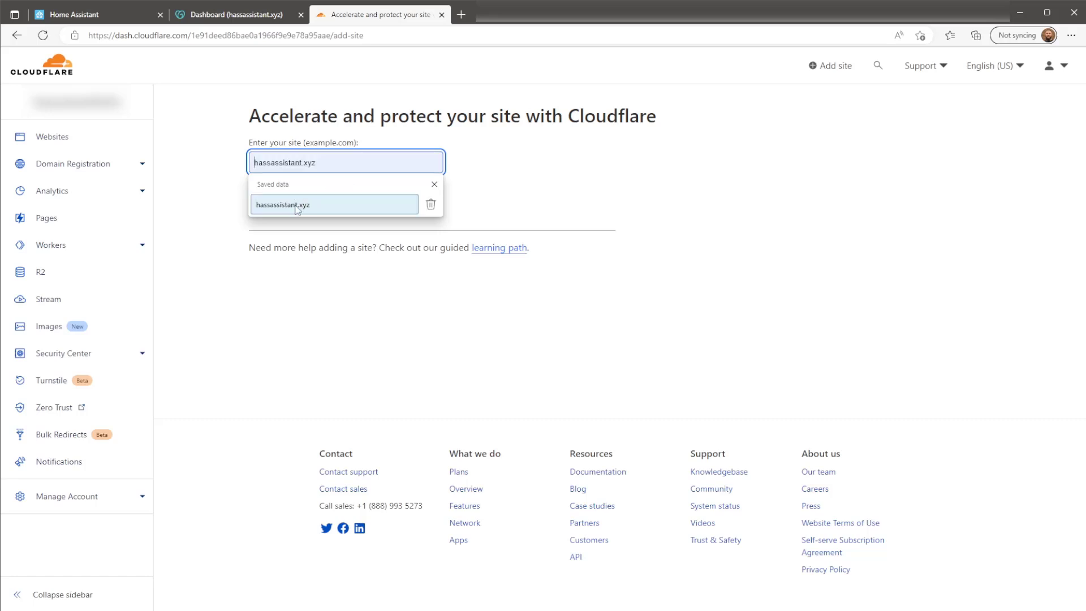
pyautogui.click(339, 211)
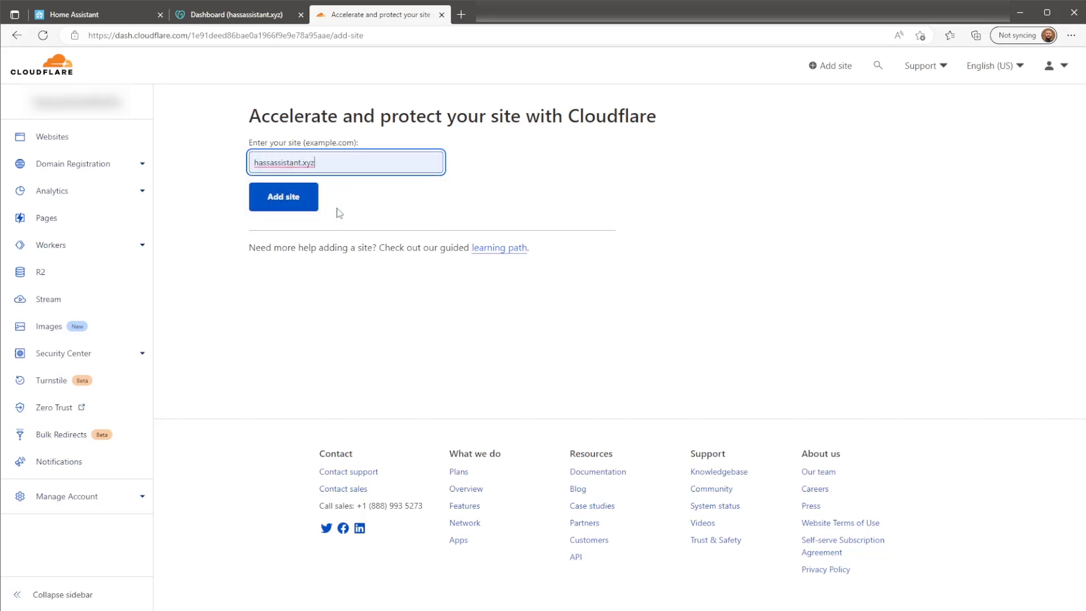
pyautogui.click(284, 198)
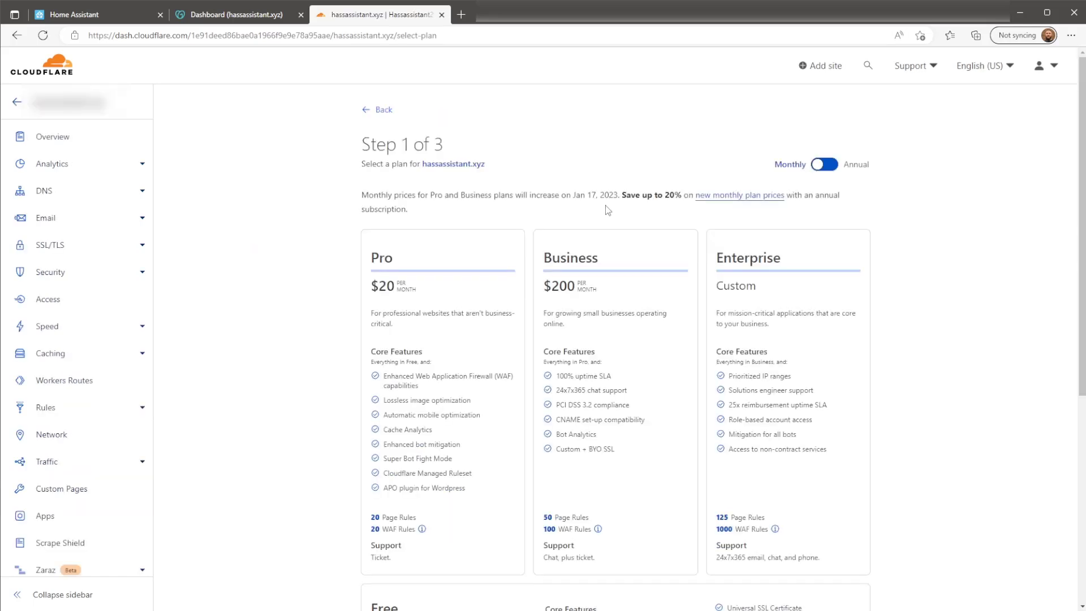
# - Choose the Free plan, skip DNS records for now, and copy the aragorn.ns.cloudflare.com nameserver
pyautogui.scroll(-5, 606, 210)
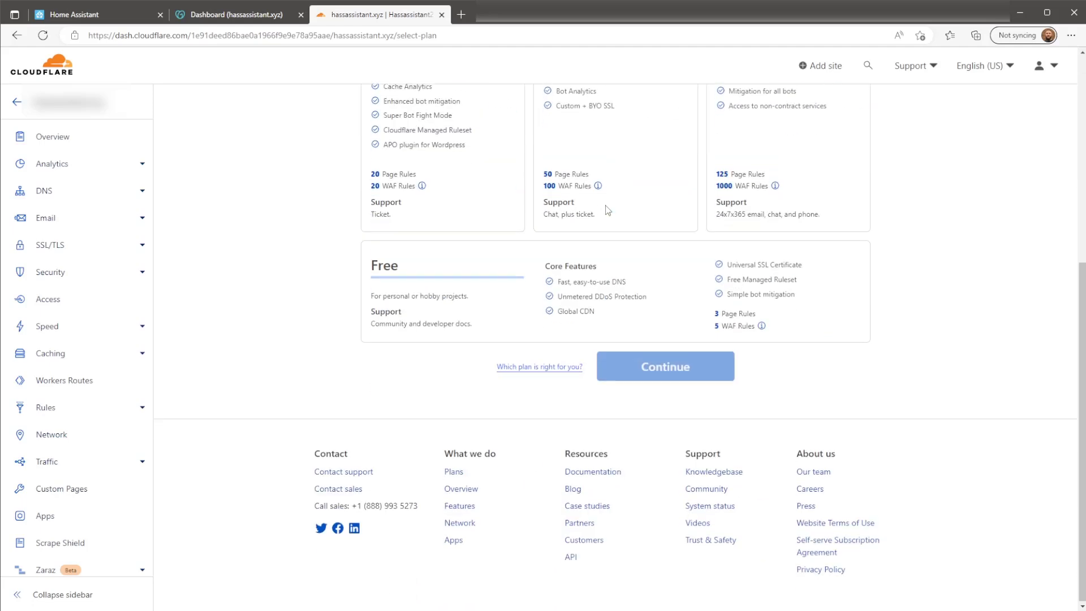
pyautogui.click(496, 298)
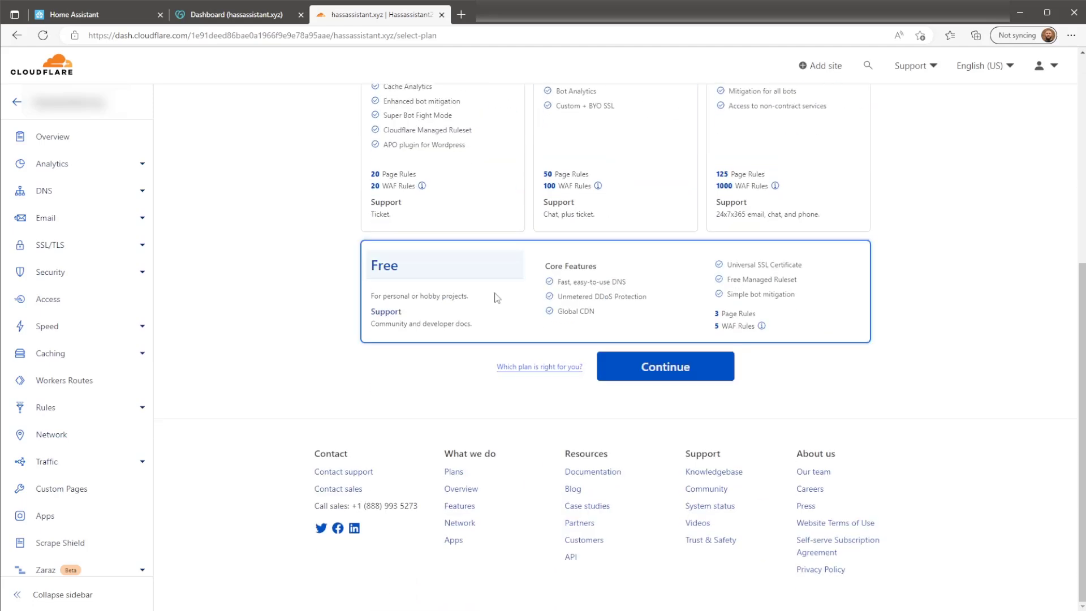
pyautogui.click(672, 368)
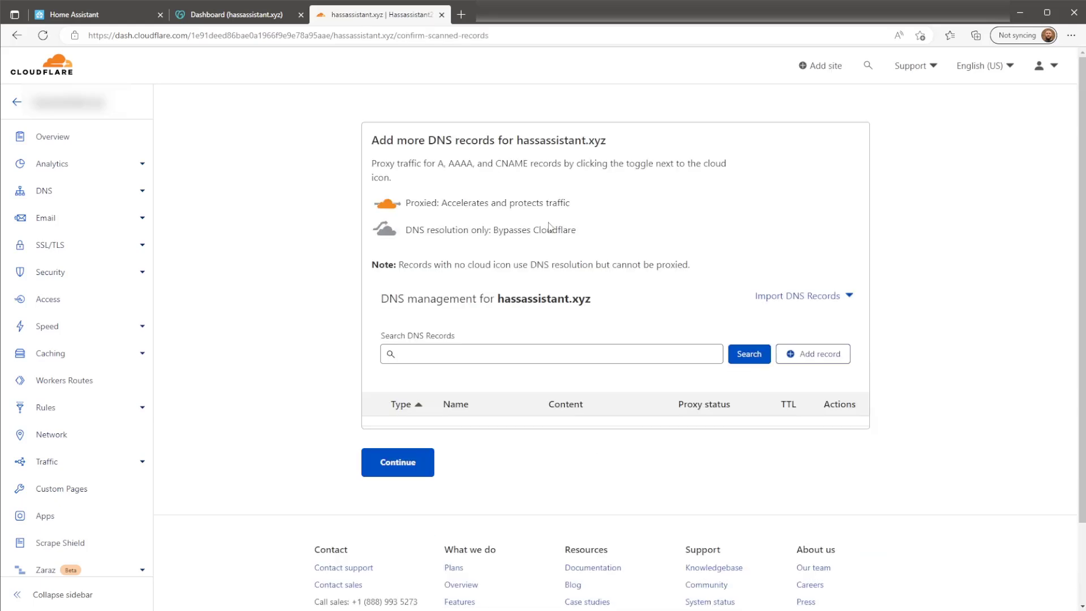
pyautogui.click(390, 472)
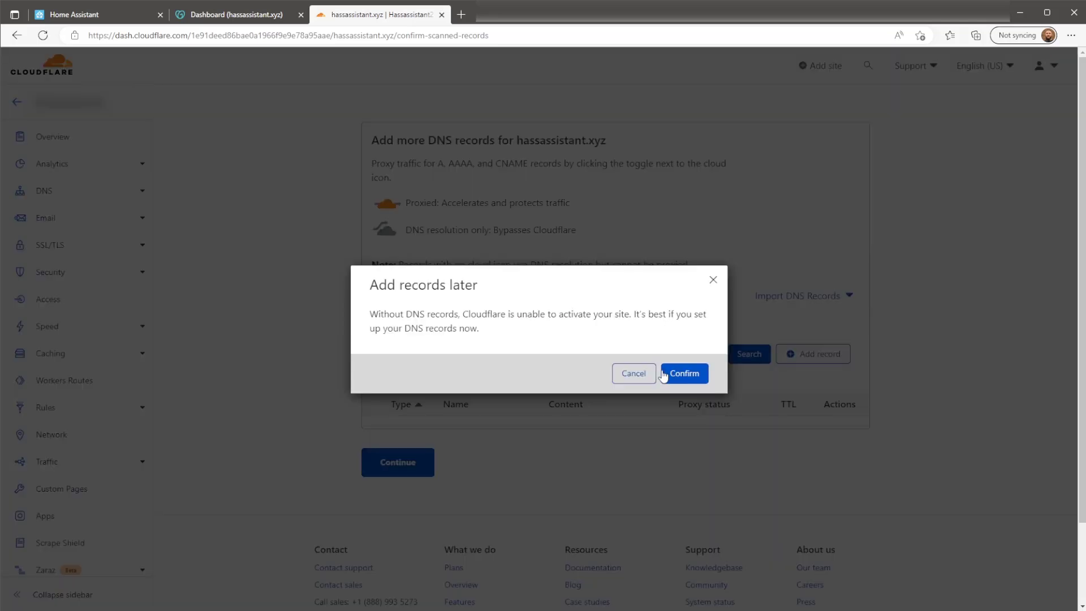
pyautogui.click(686, 375)
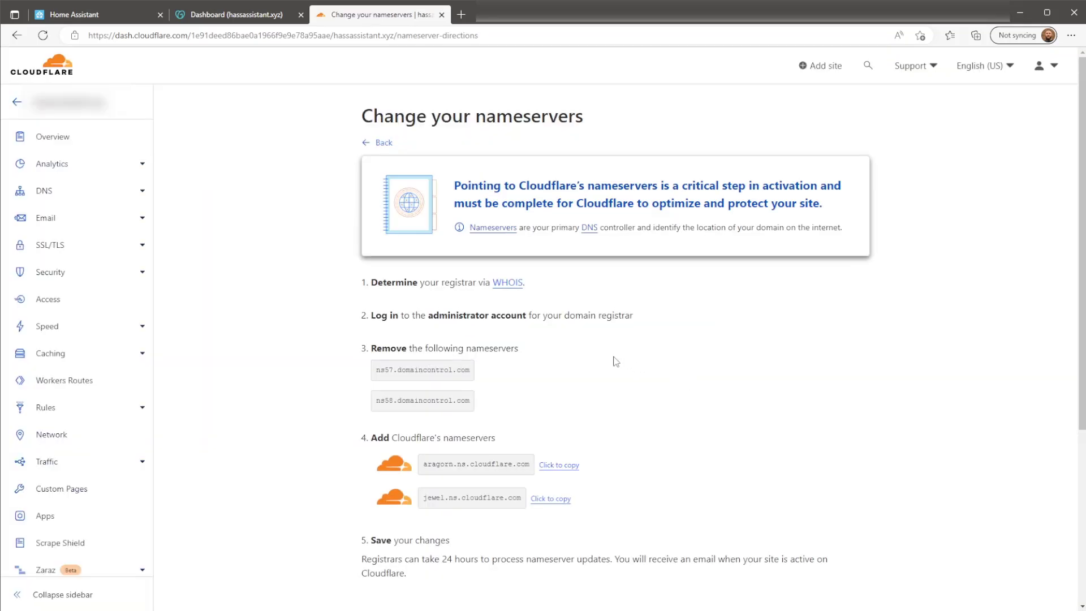
pyautogui.tripleClick(469, 373)
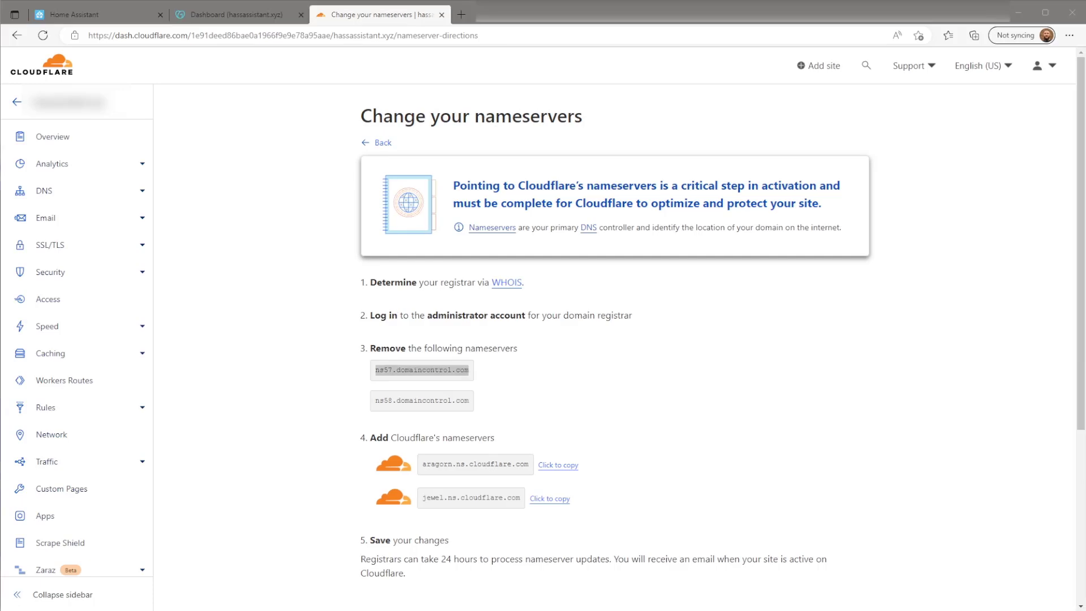
pyautogui.click(556, 465)
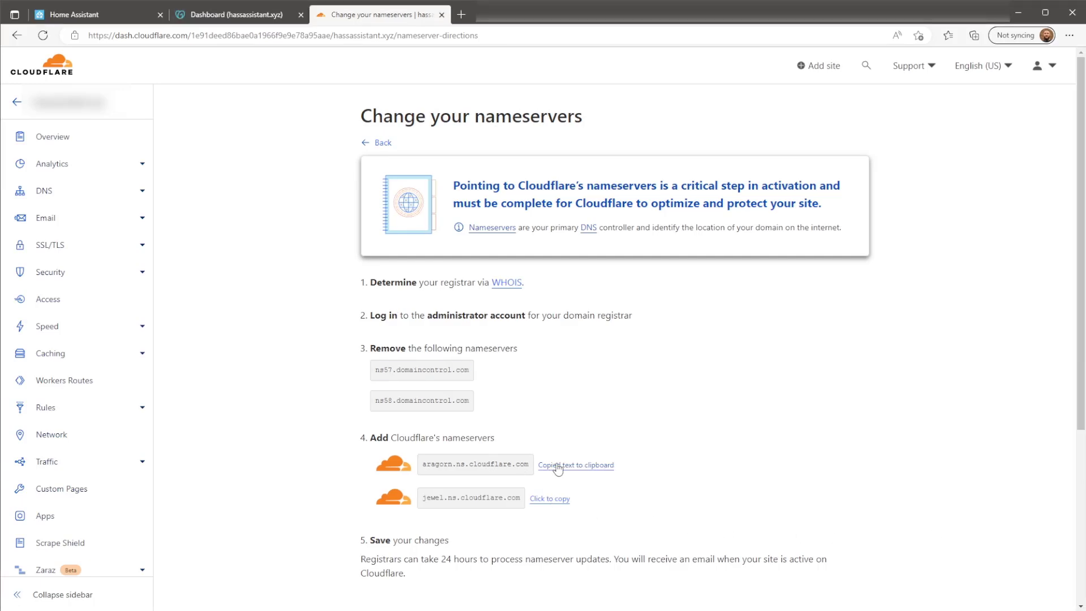
# - Open hassassistant.xyz's nameserver settings in GoDaddy and choose to enter custom nameservers
pyautogui.click(236, 13)
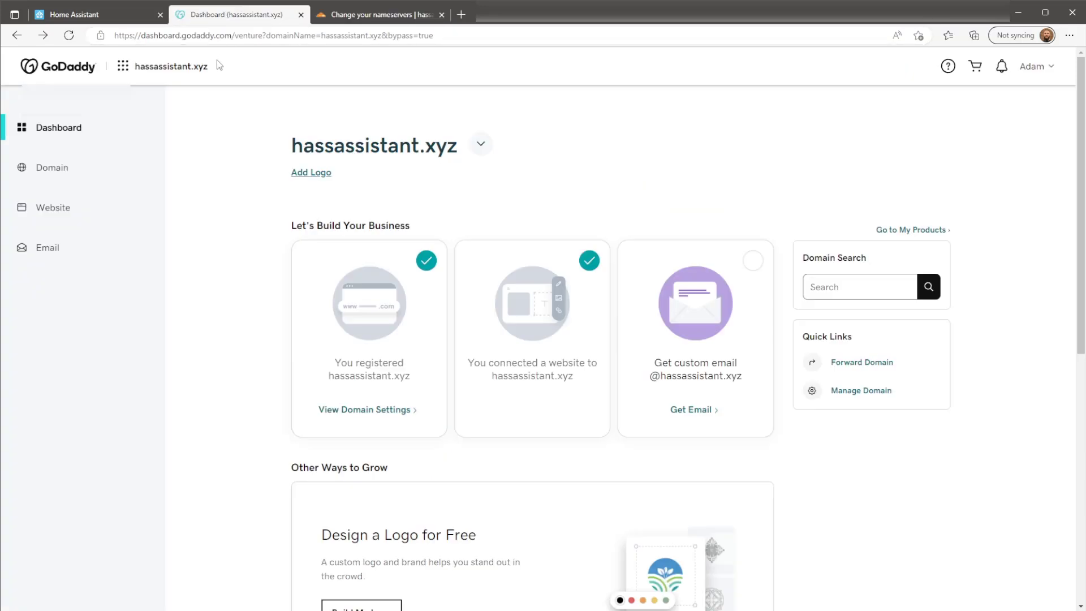
pyautogui.click(77, 174)
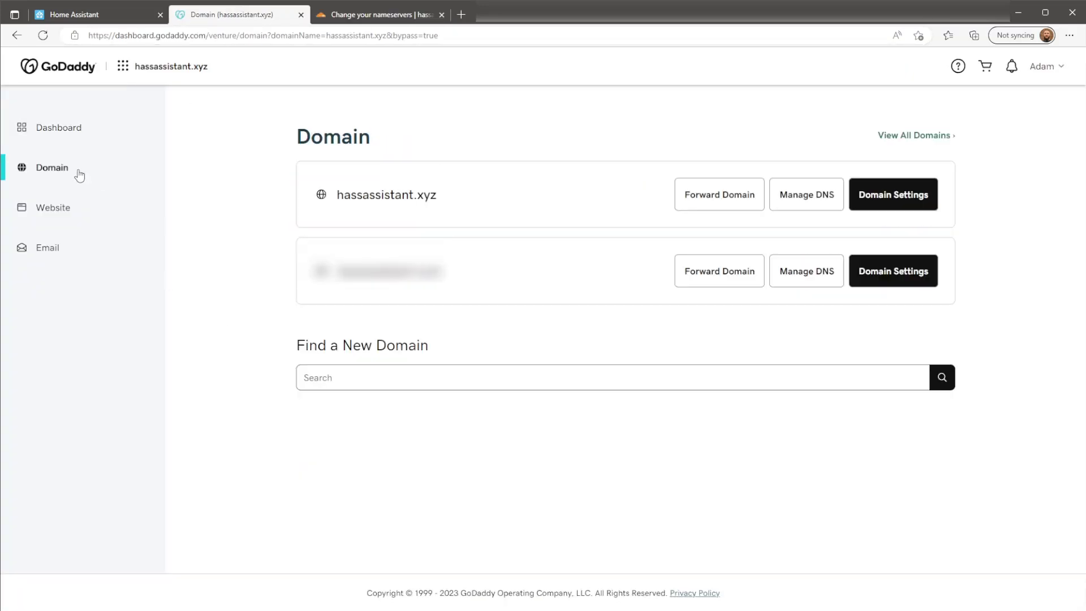
pyautogui.click(791, 204)
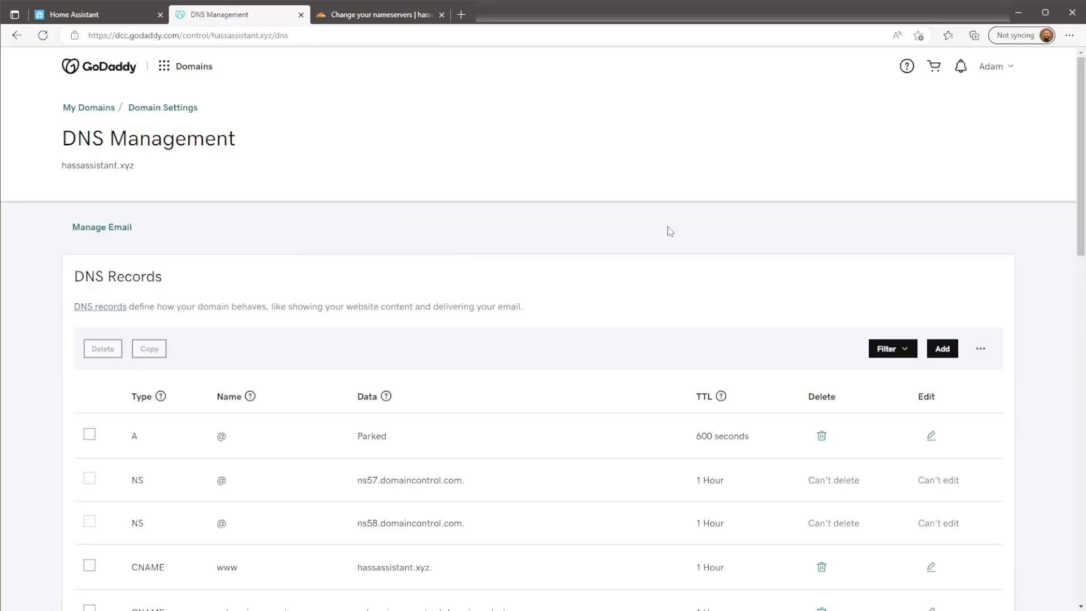
pyautogui.scroll(-10, 461, 331)
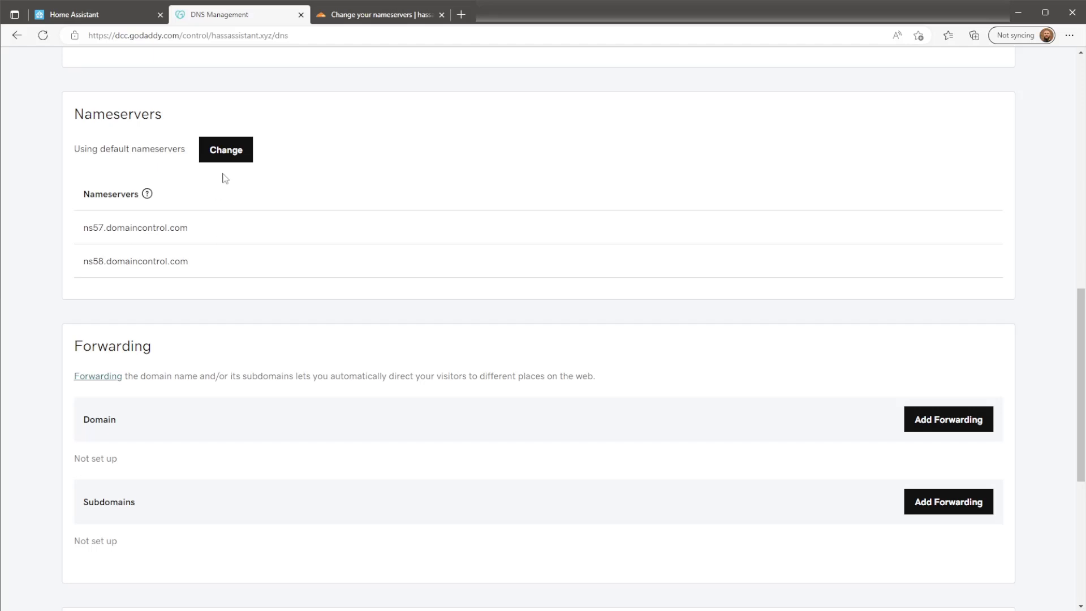
pyautogui.click(237, 160)
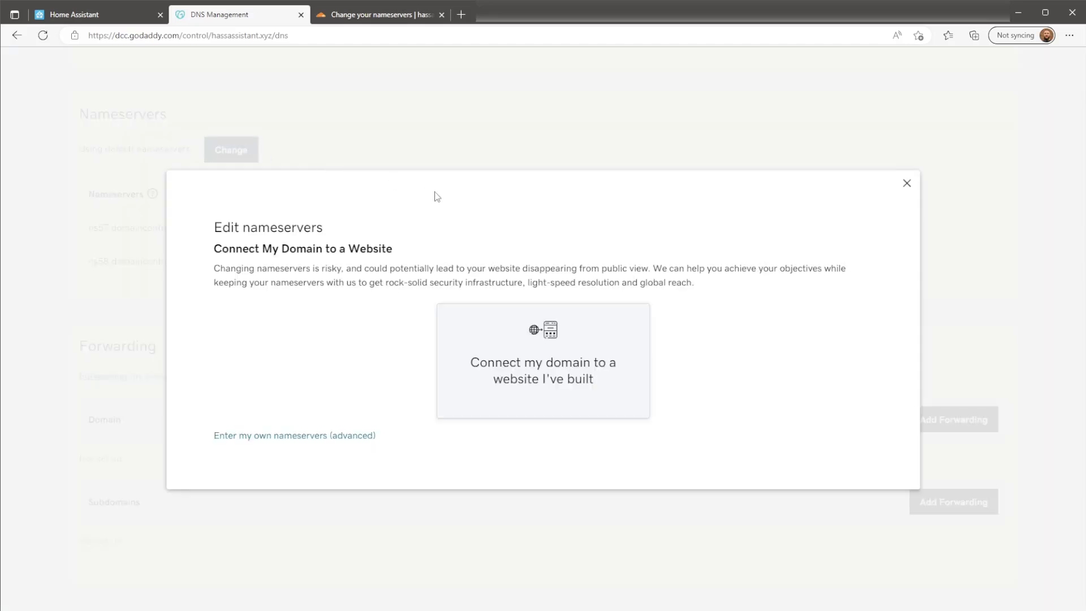
pyautogui.click(337, 440)
# - Paste aragorn.ns.cloudflare.com into Nameserver 1 and copy jewel.ns.cloudflare.com from Cloudflare
pyautogui.click(418, 316)
pyautogui.rightClick(418, 318)
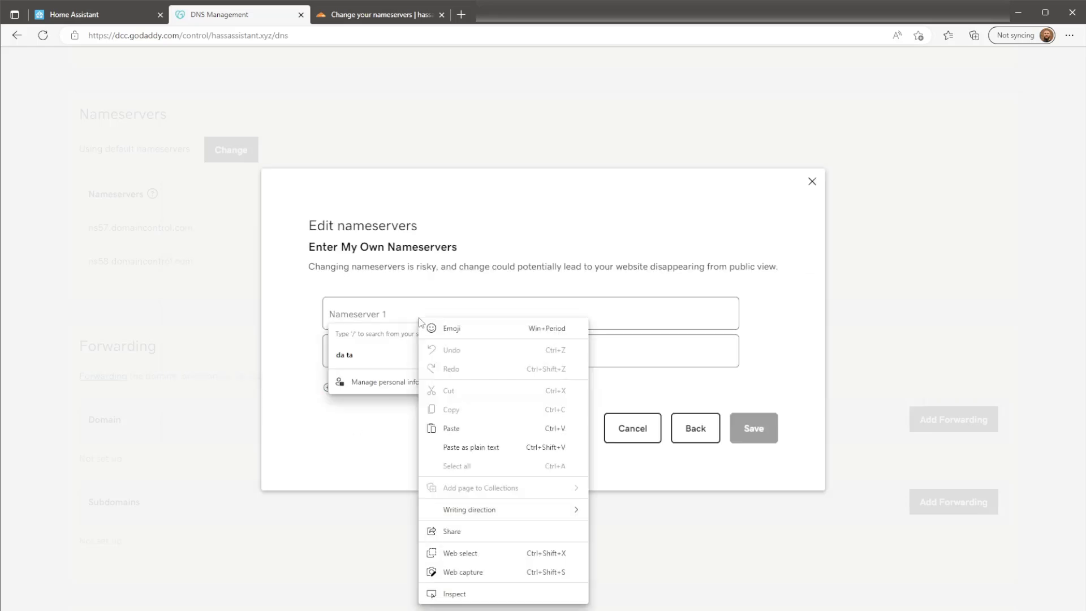
pyautogui.click(462, 428)
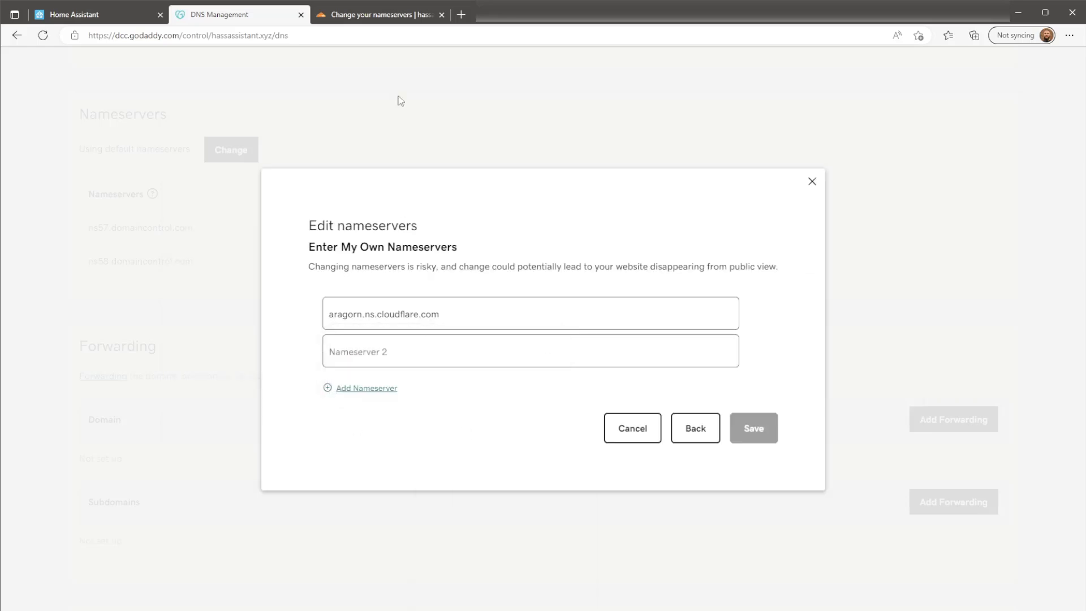
pyautogui.click(390, 15)
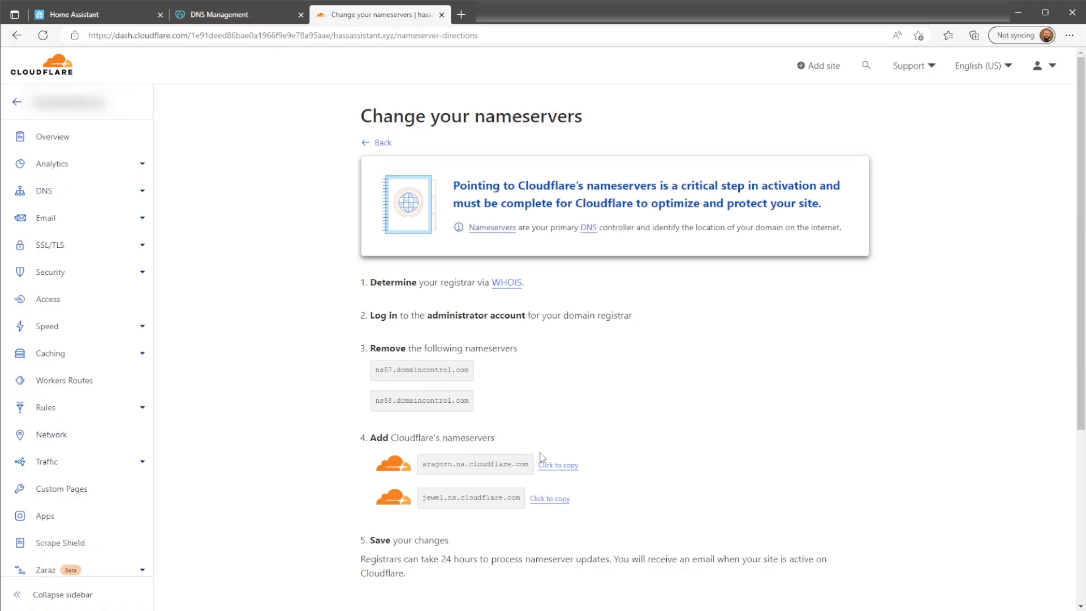
pyautogui.click(560, 499)
pyautogui.click(257, 17)
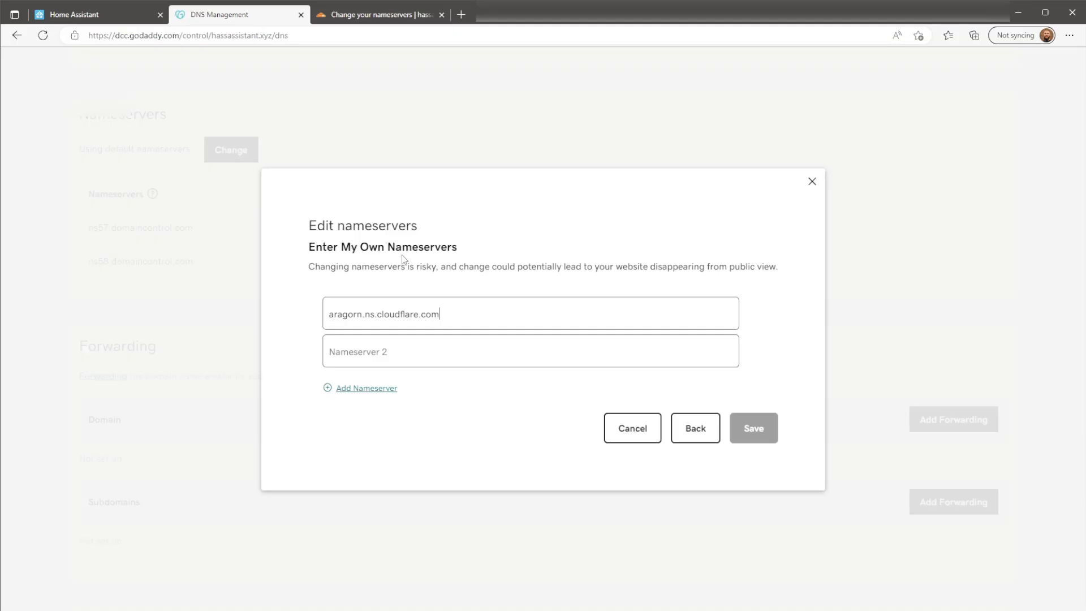
# - Paste jewel.ns.cloudflare.com into Nameserver 2, save, and consent to the nameserver update
pyautogui.click(469, 353)
pyautogui.rightClick(470, 353)
pyautogui.click(506, 195)
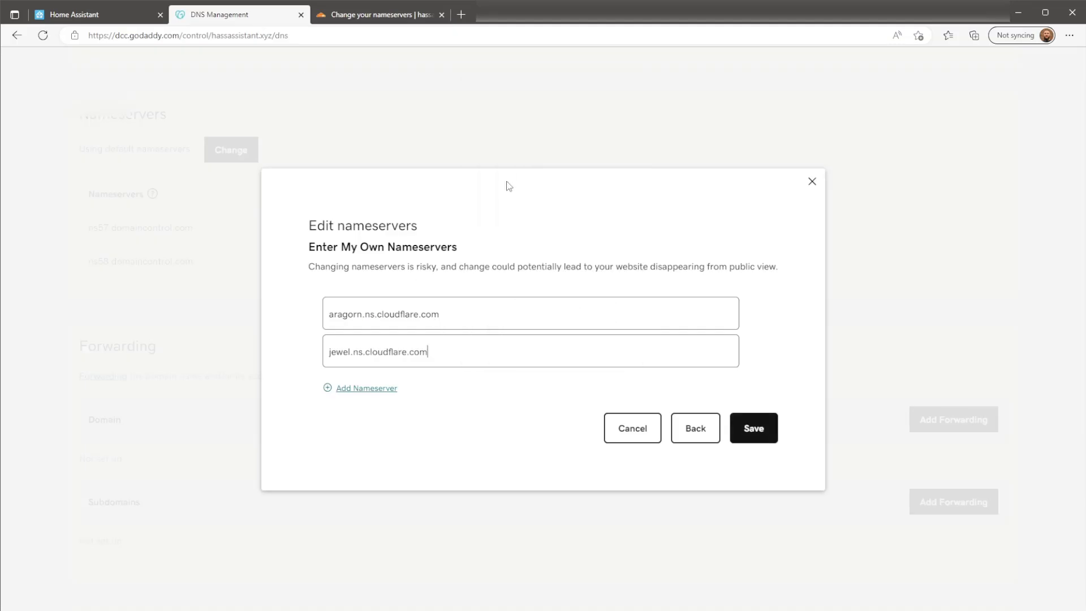
pyautogui.click(762, 434)
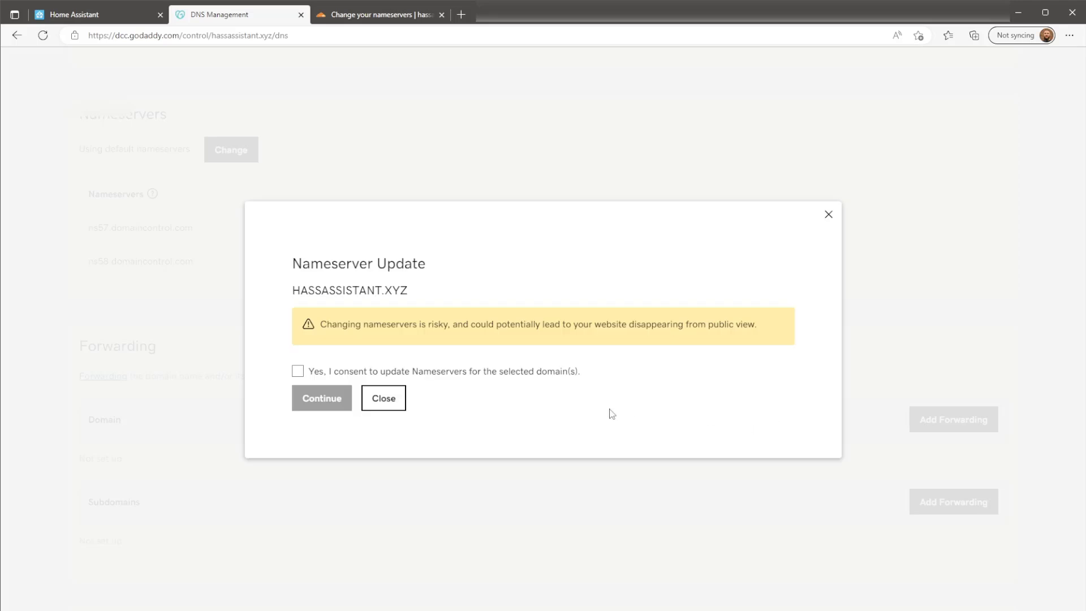
pyautogui.click(297, 371)
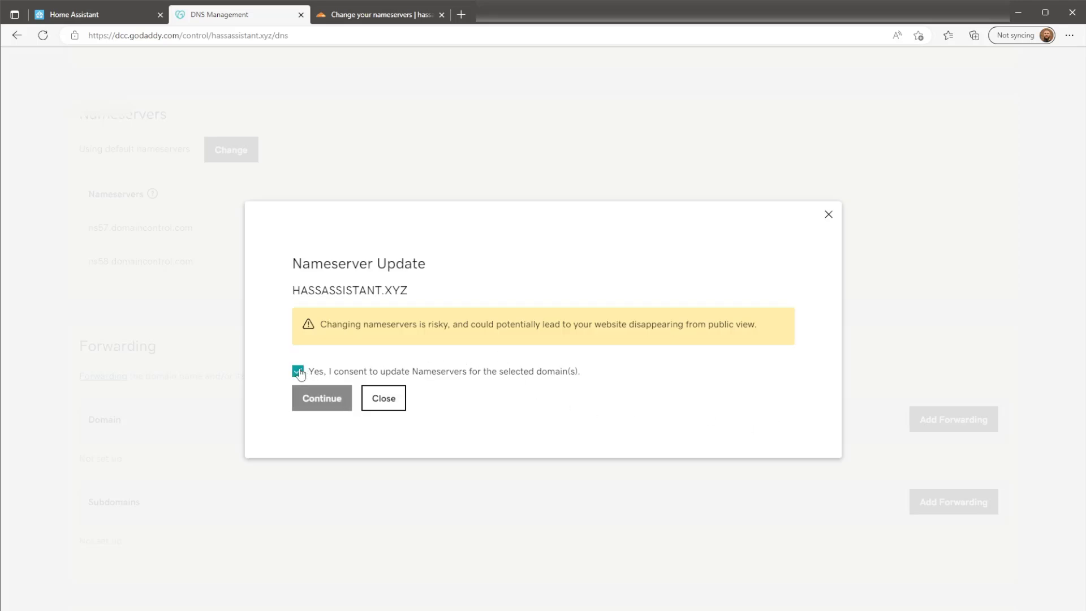
pyautogui.click(317, 401)
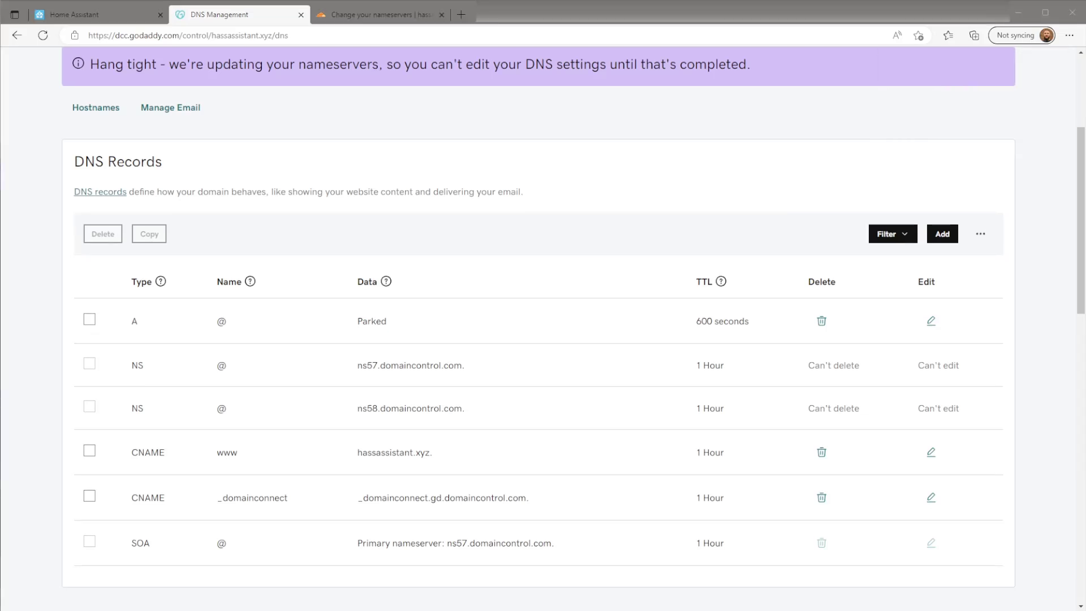
# - Tell Cloudflare the nameservers are changed and postpone the Quick Start Guide with 'Finish later'
pyautogui.click(384, 16)
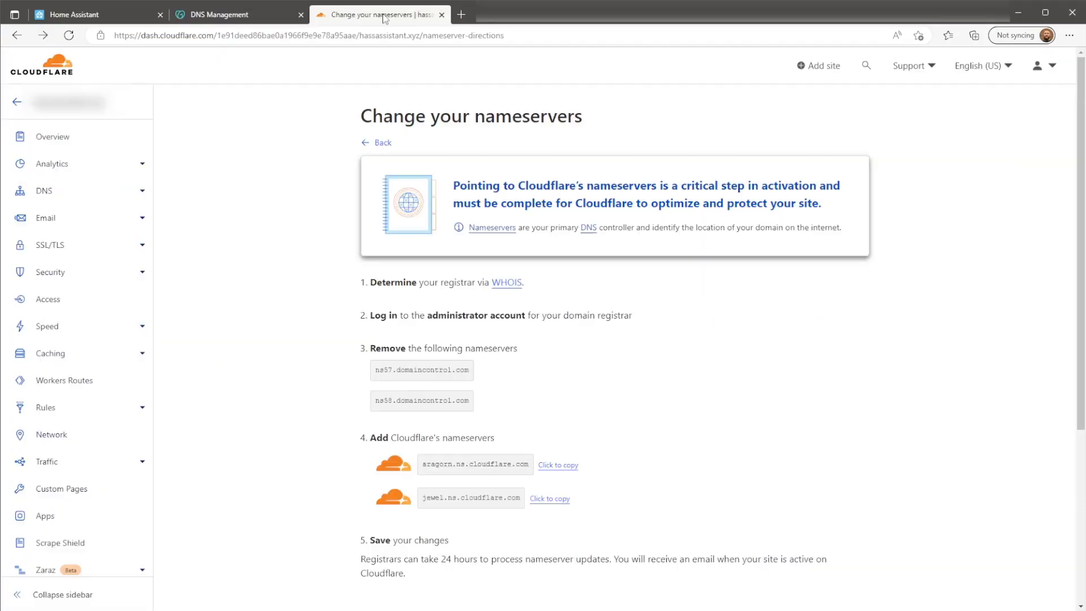
pyautogui.scroll(-5, 642, 402)
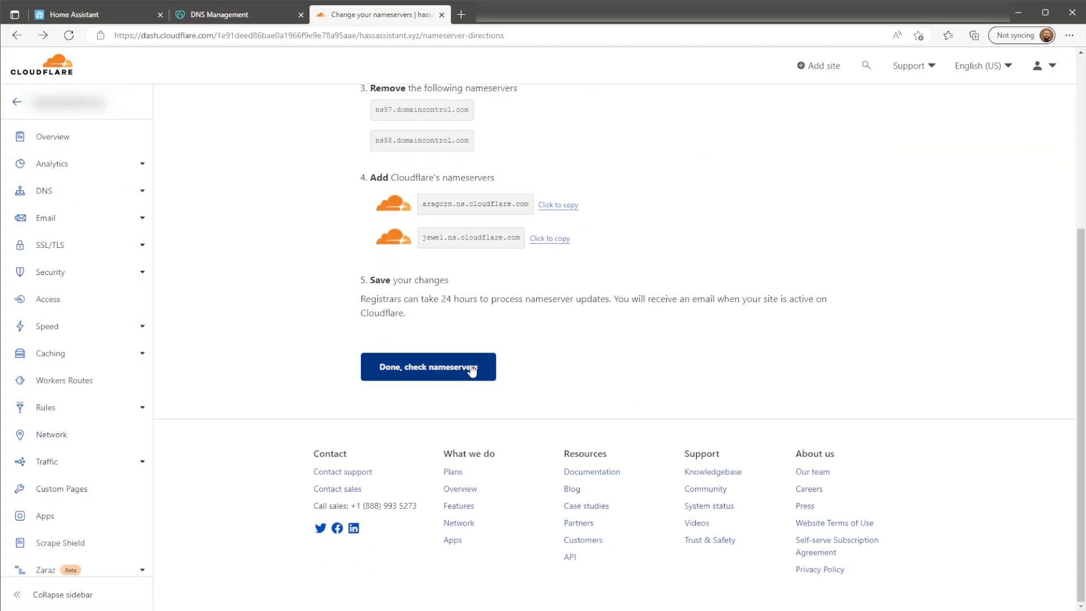
pyautogui.click(469, 368)
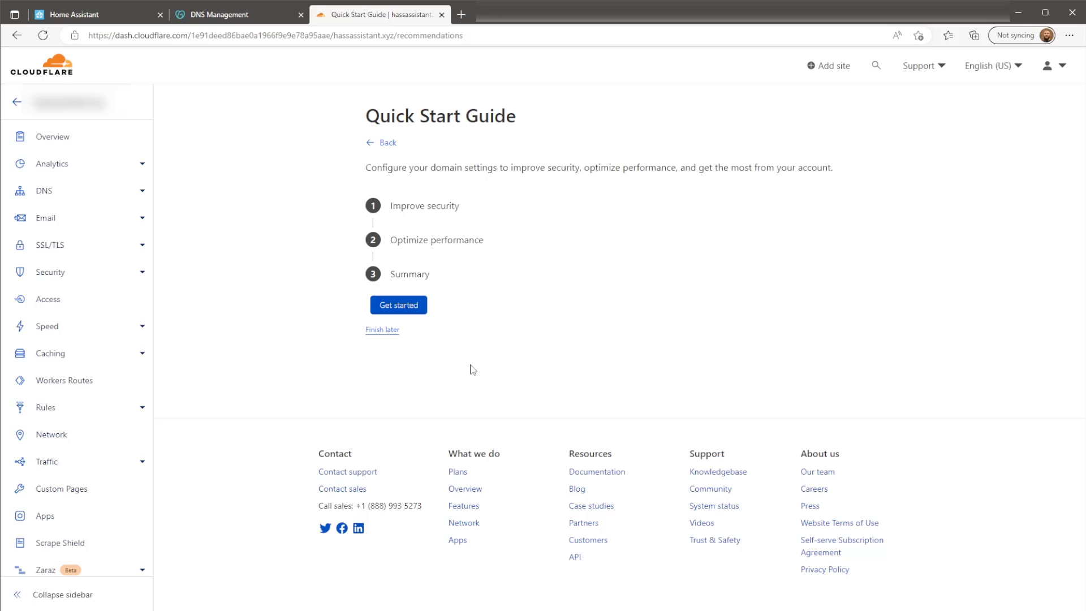
pyautogui.click(386, 332)
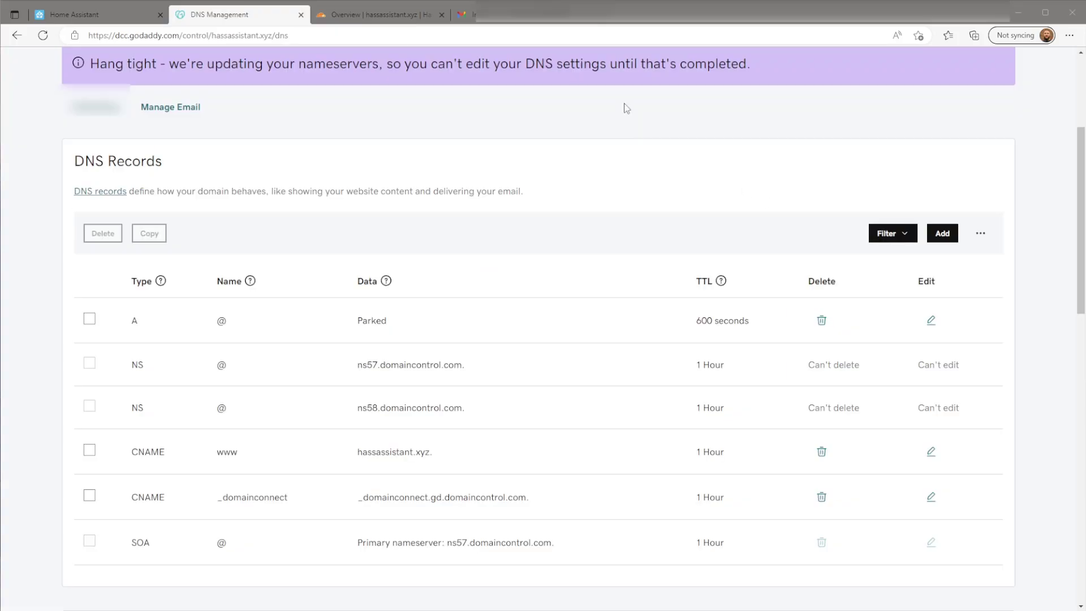
# - Read Cloudflare's Gmail message confirming hassassistant.xyz is active, then go back to Home Assistant
pyautogui.click(523, 23)
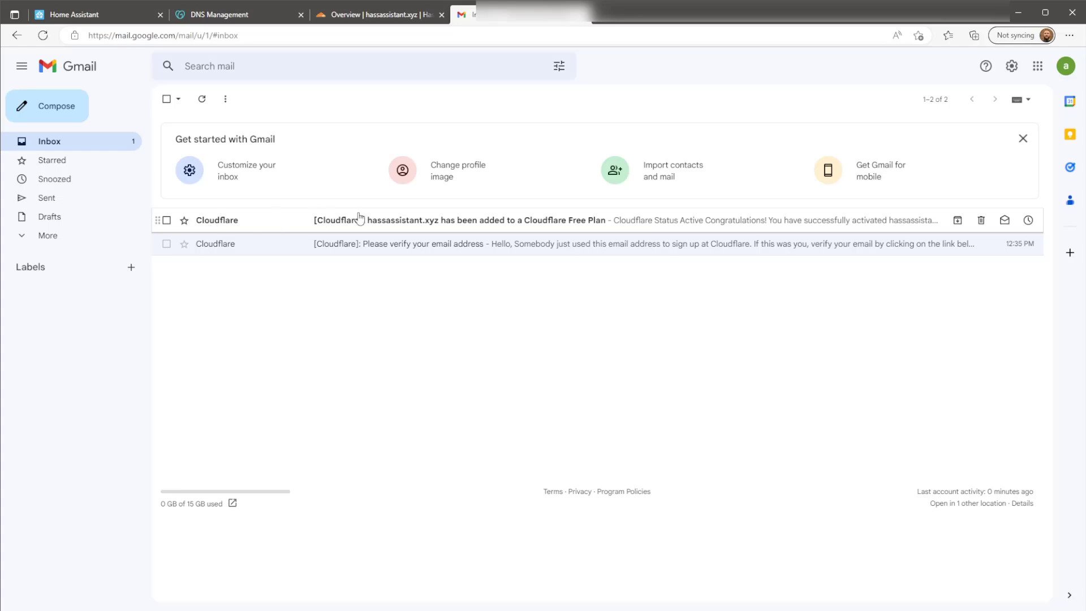
pyautogui.click(503, 225)
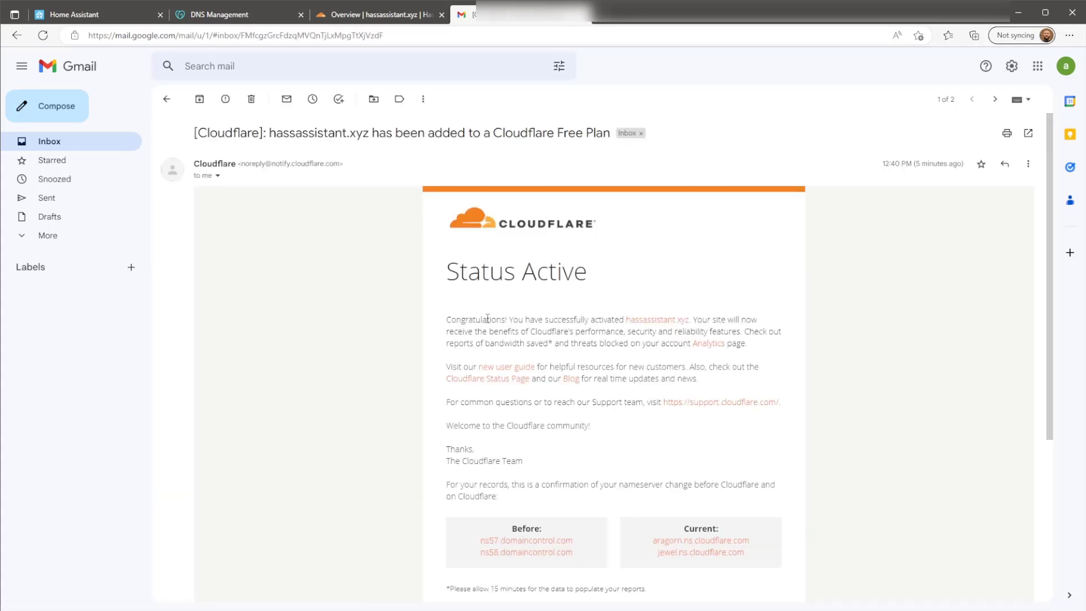
pyautogui.moveTo(447, 324); pyautogui.dragTo(693, 321)
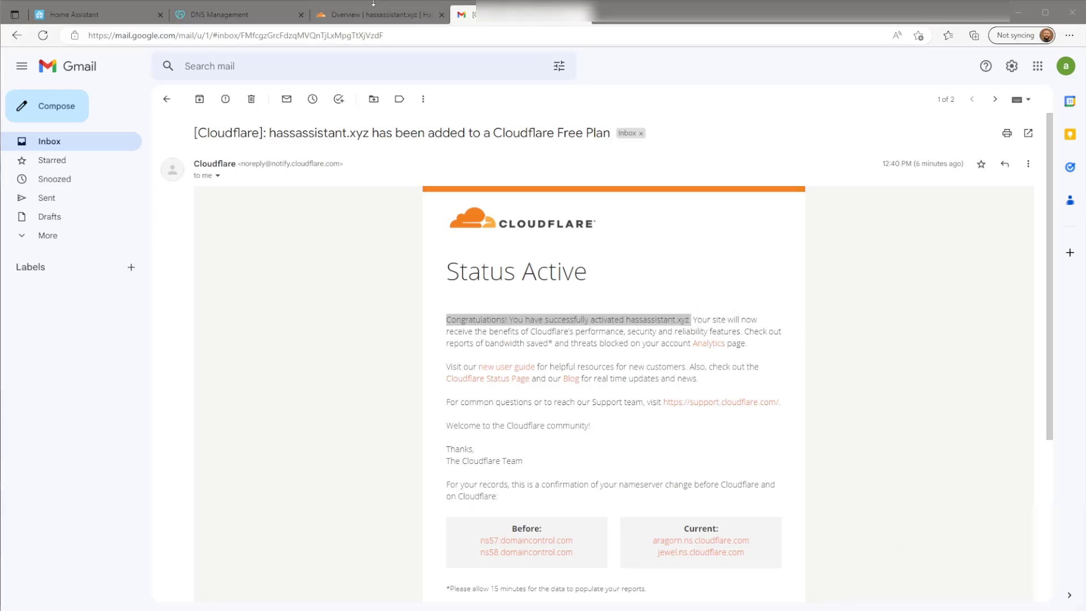
pyautogui.click(74, 14)
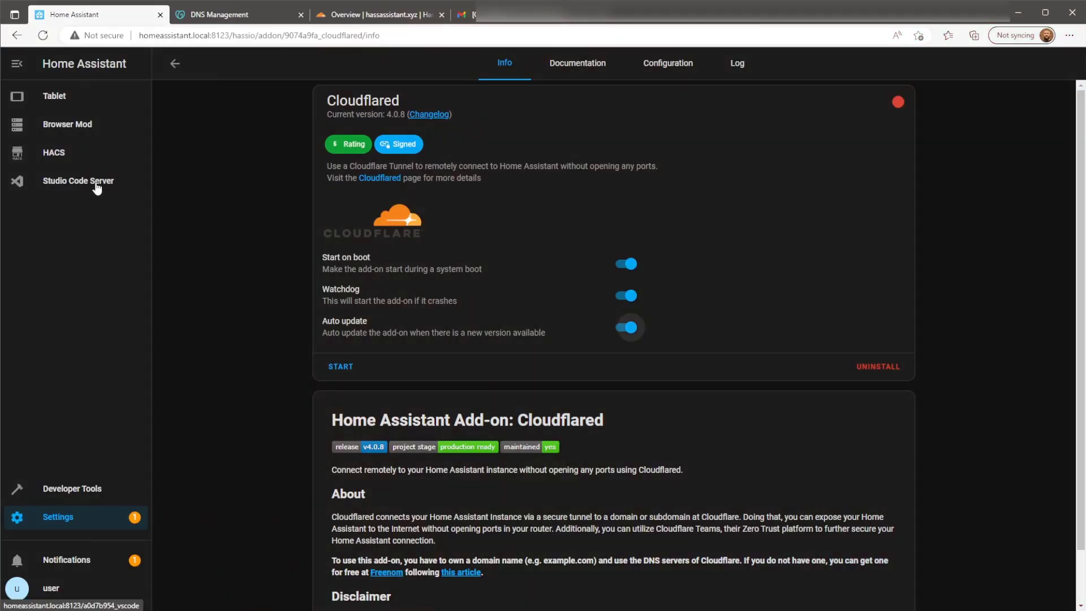
# - Paste an http block (use_x_forwarded_for: true, trusted_proxies 172.30.33.0/24) atop configuration.yaml and save it
pyautogui.click(121, 186)
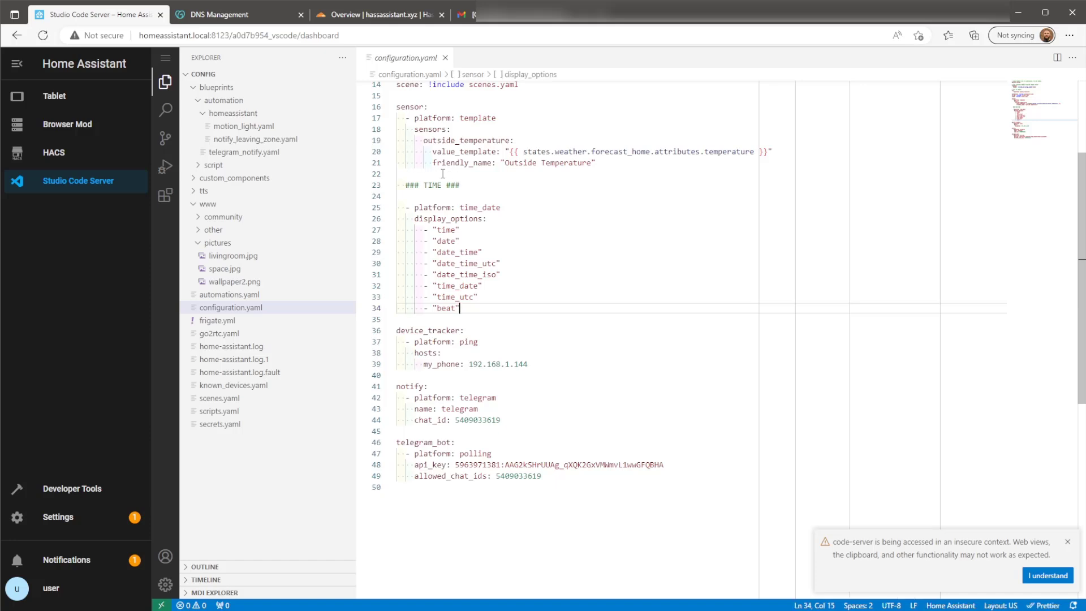
pyautogui.scroll(3, 398, 108)
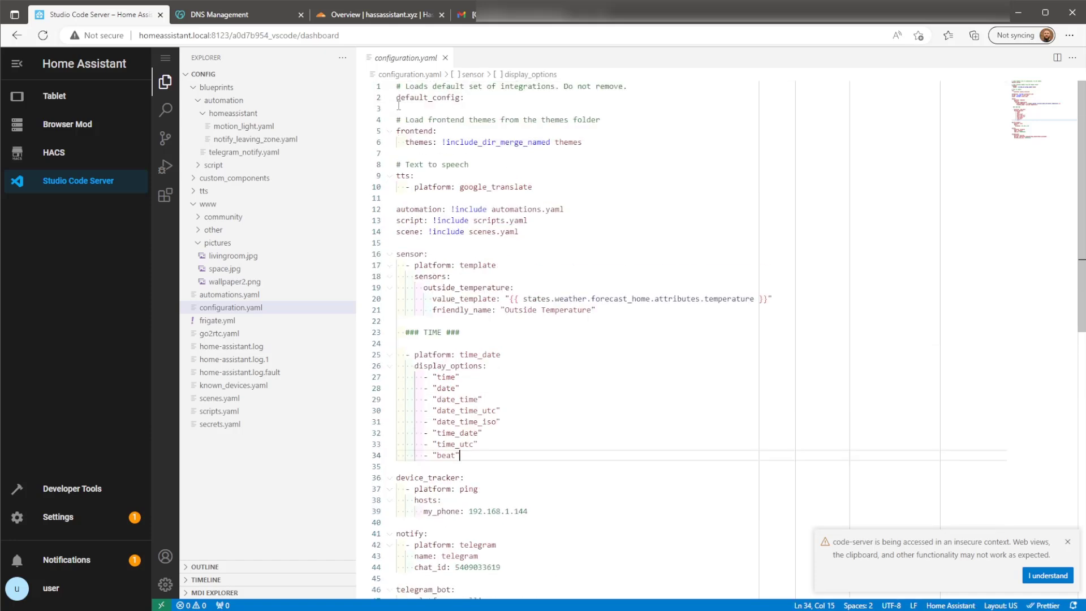
pyautogui.click(400, 87)
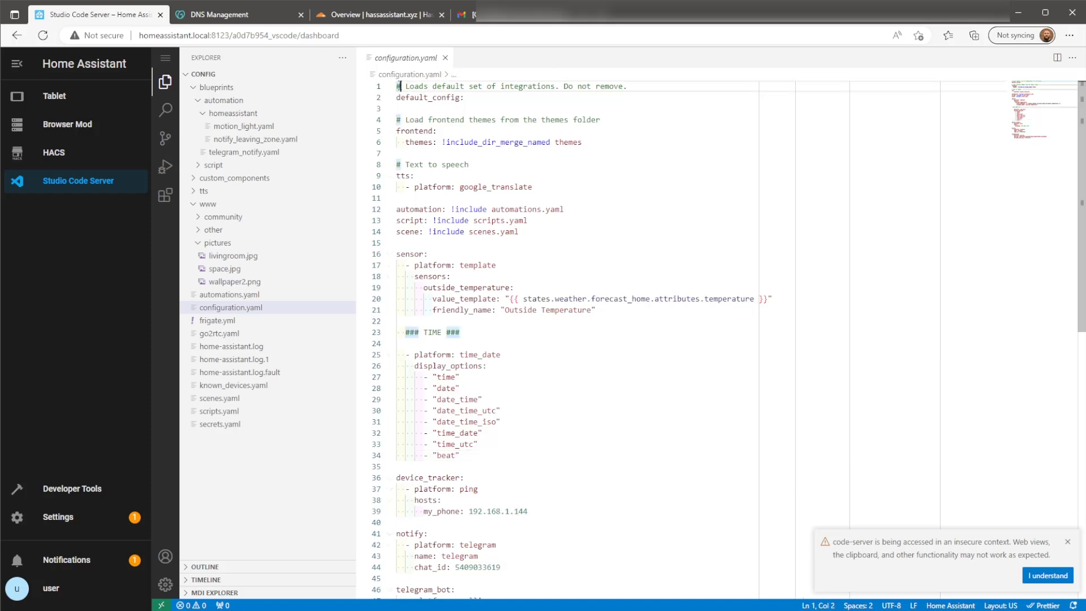
pyautogui.press('Left')
pyautogui.press('Return')
pyautogui.press('Return')
pyautogui.press('Return')
pyautogui.press('Up')
pyautogui.press('Up')
pyautogui.press('Up')
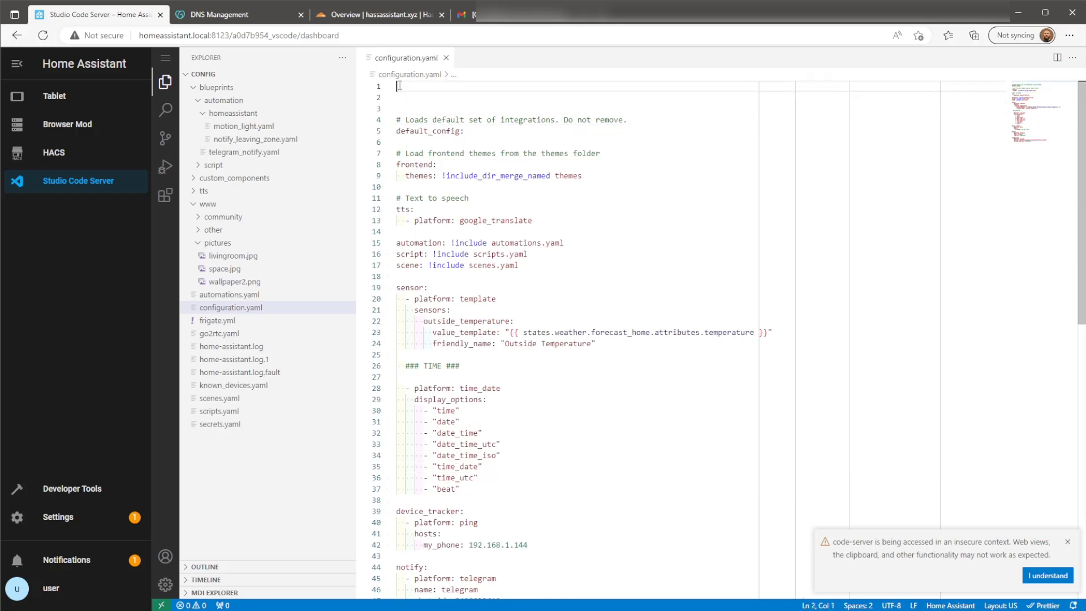
pyautogui.hotkey('ctrl', 'v')
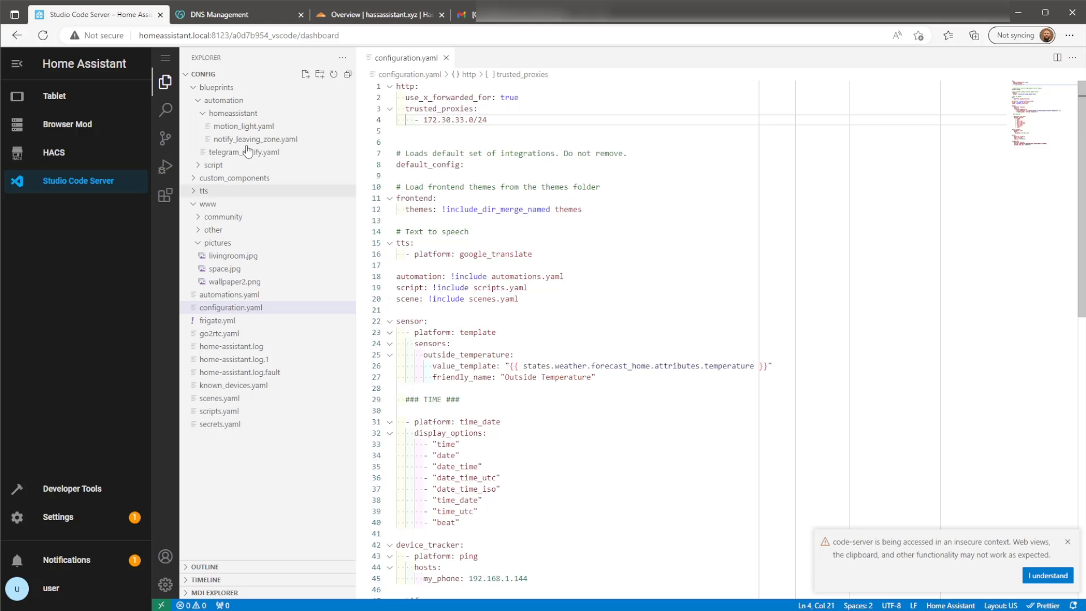
pyautogui.click(164, 57)
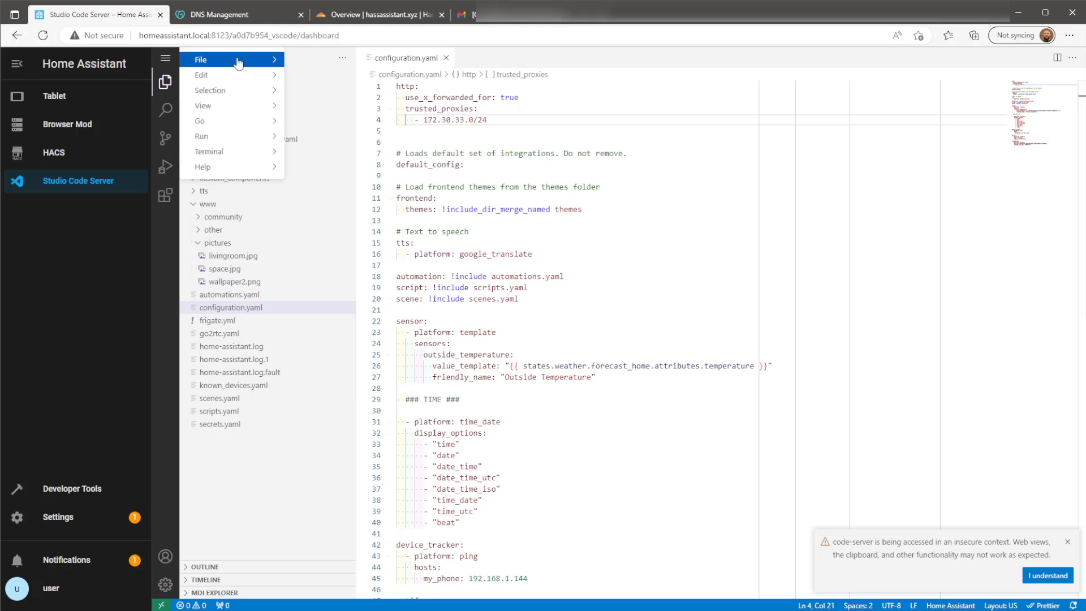
pyautogui.moveTo(271, 67)
pyautogui.click(433, 232)
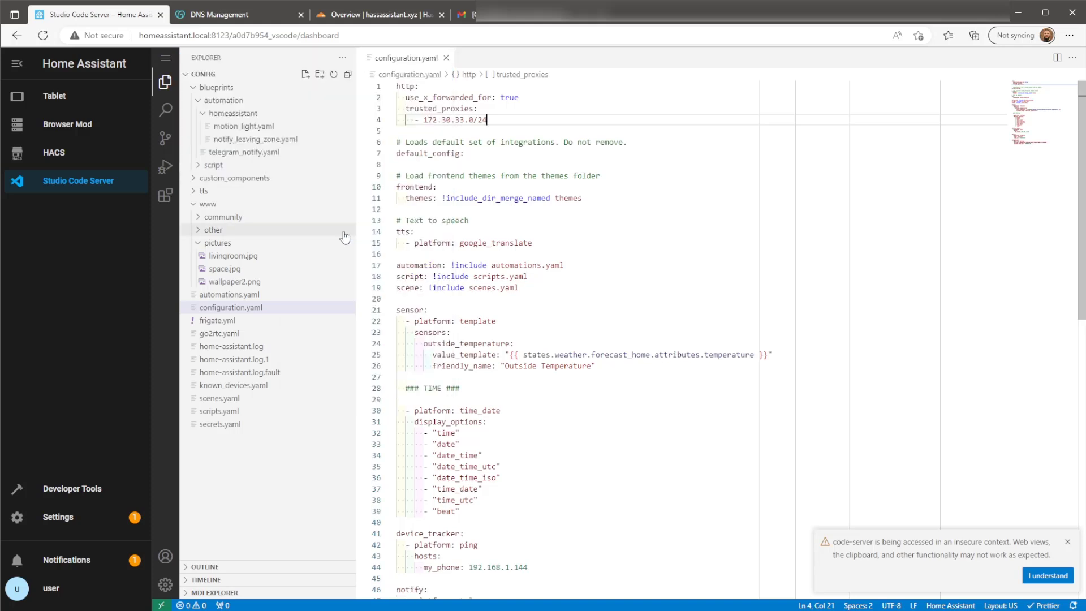
# - Run Check Configuration in Developer Tools > YAML, then restart Home Assistant and confirm
pyautogui.click(109, 497)
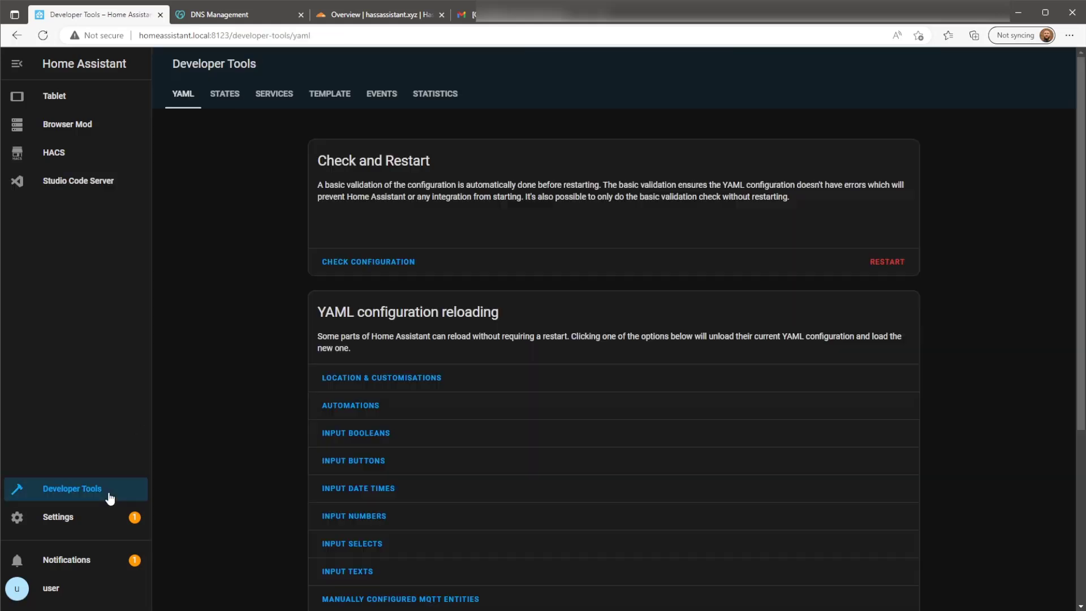
pyautogui.click(389, 267)
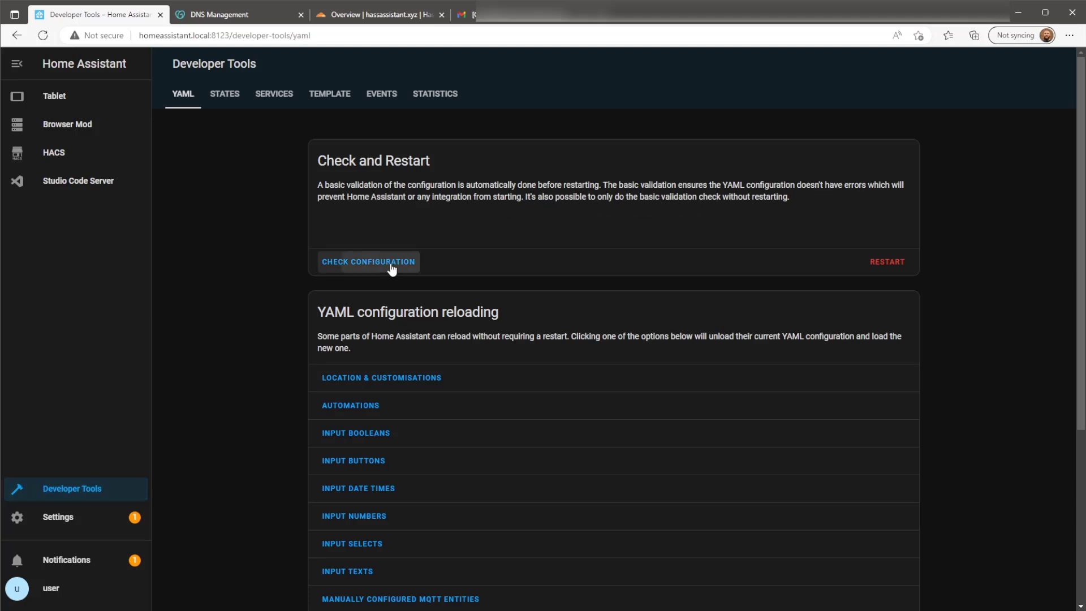
pyautogui.click(899, 264)
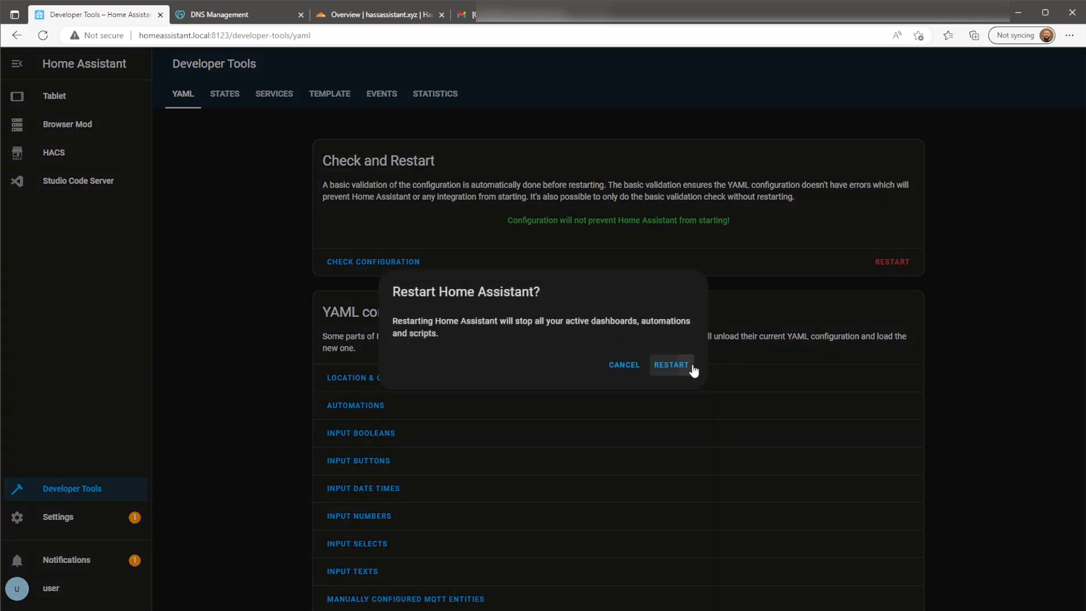
pyautogui.click(670, 365)
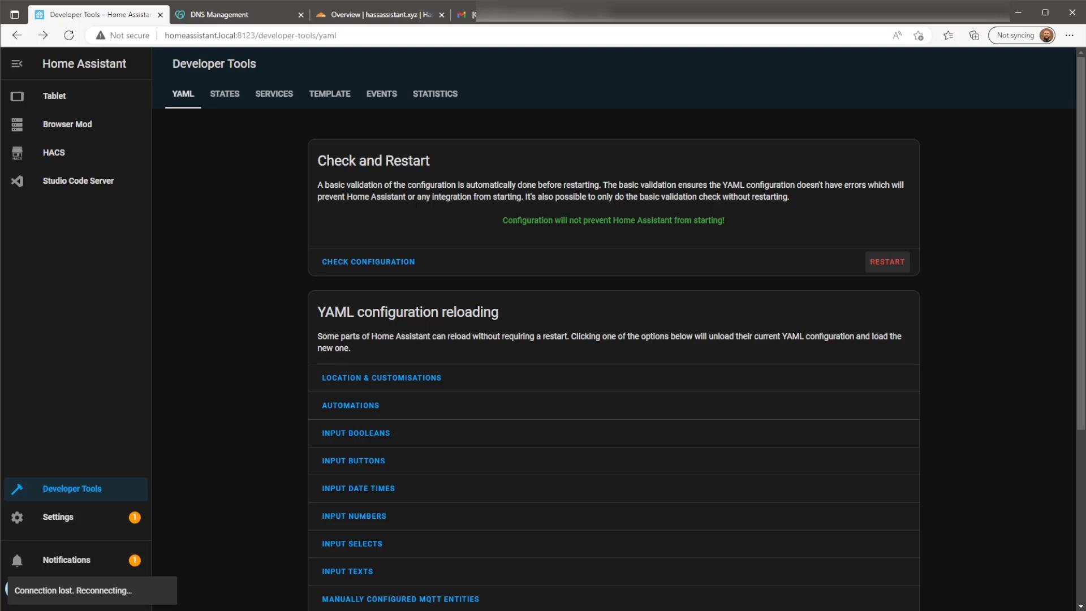
# - Switch the IPv4 interface to static 192.168.1.221/24 with gateway 192.168.1.254, and save
pyautogui.click(107, 526)
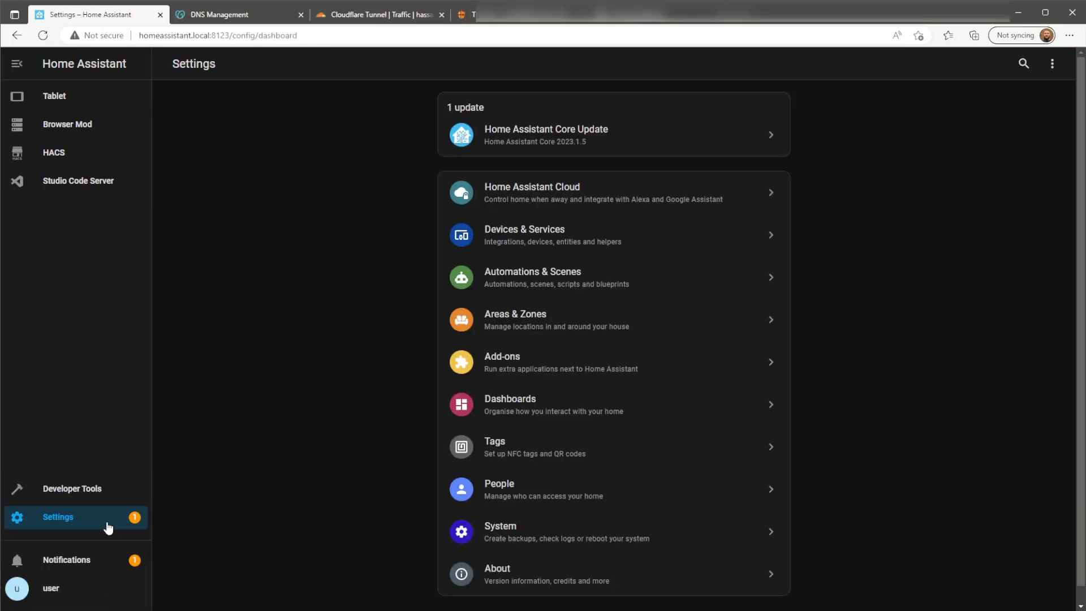
pyautogui.click(547, 536)
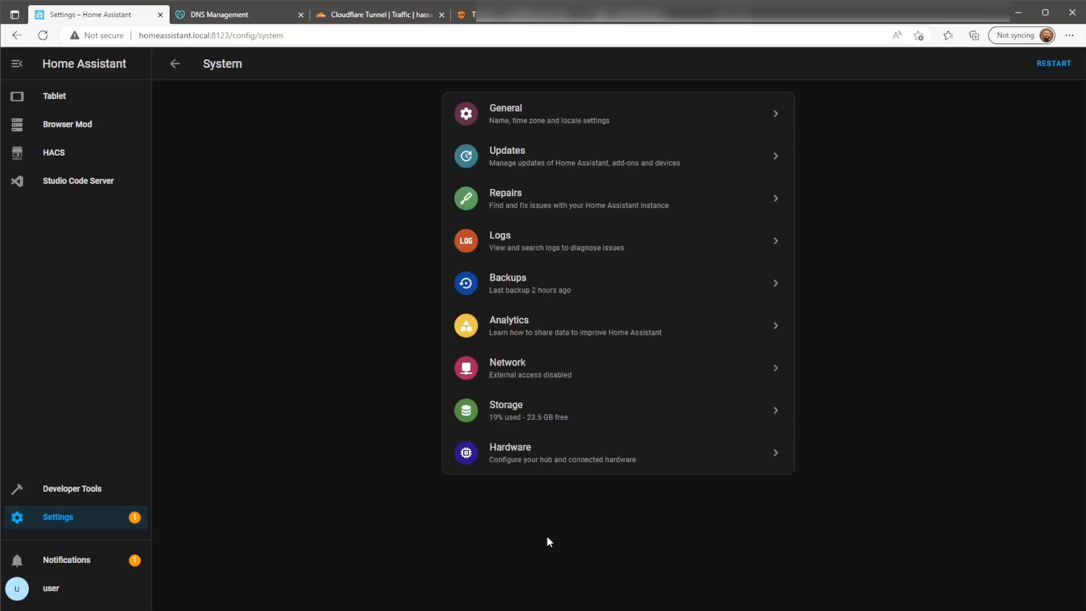
pyautogui.click(623, 372)
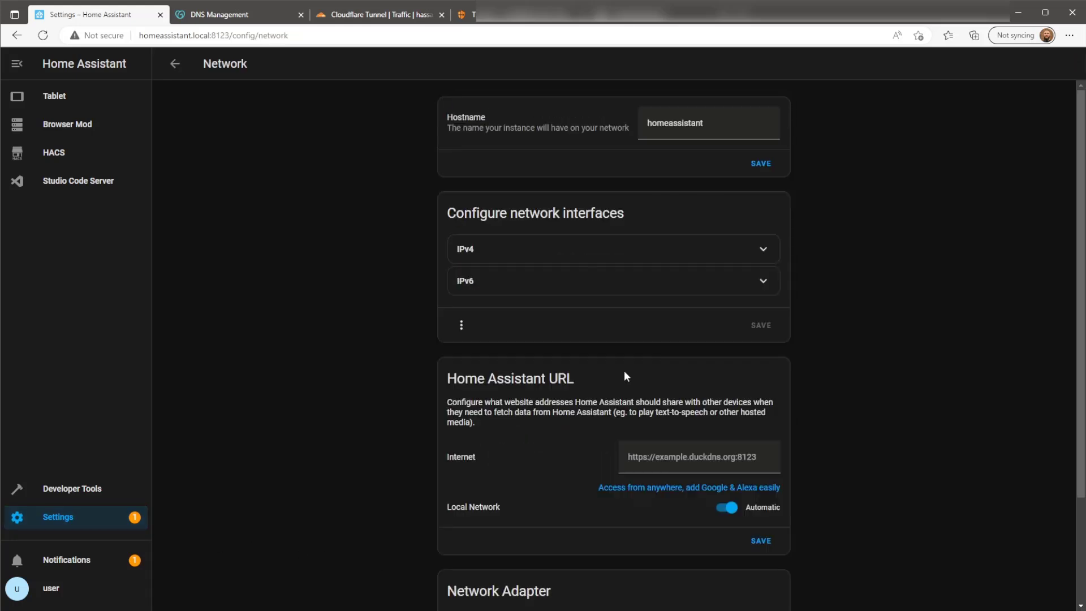
pyautogui.click(548, 253)
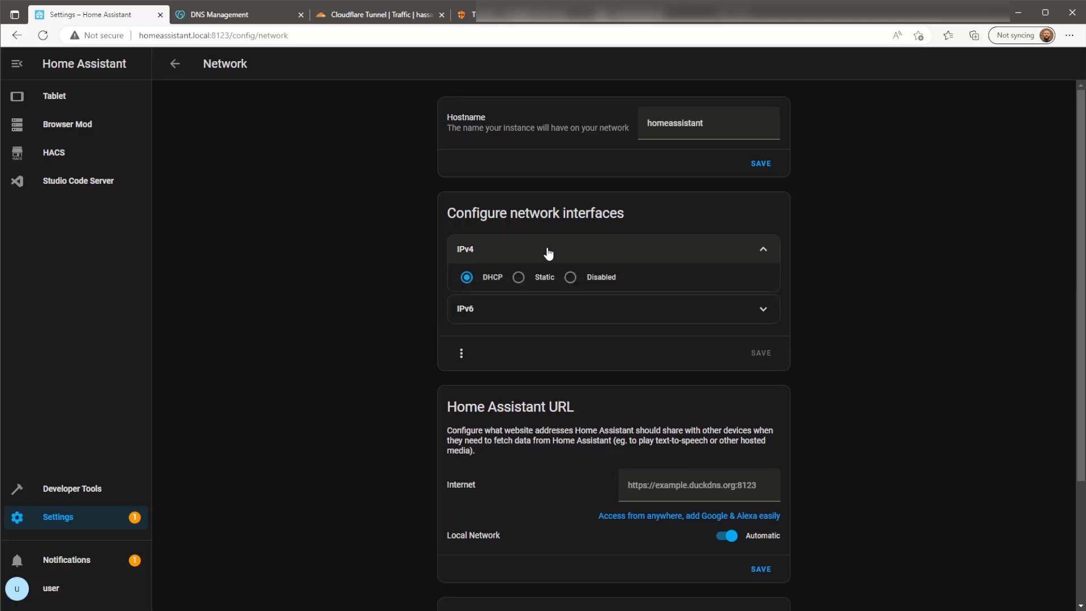
pyautogui.click(519, 278)
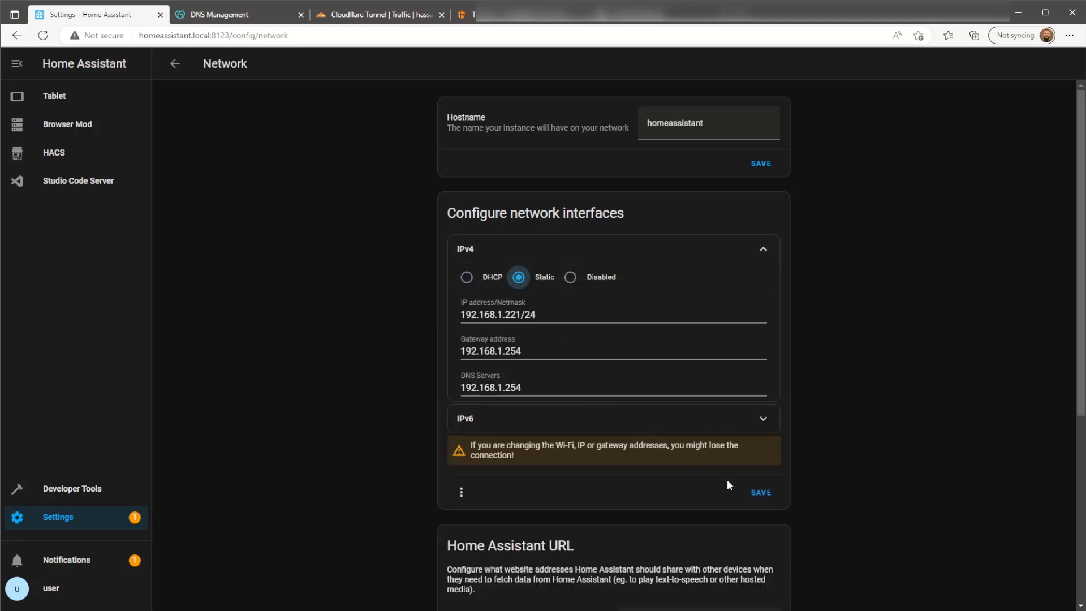
pyautogui.click(756, 498)
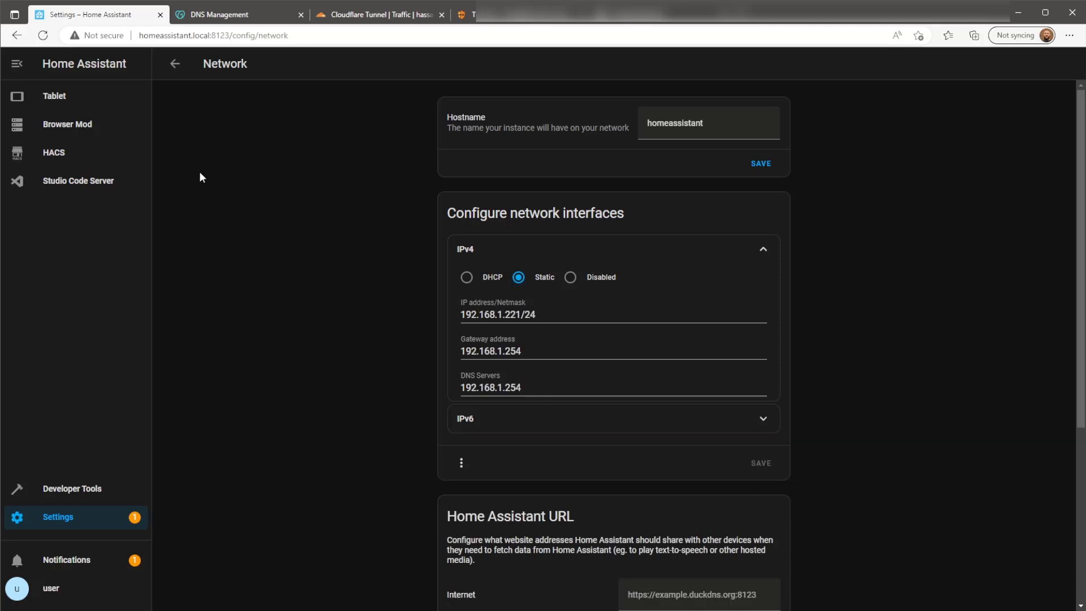
pyautogui.click(49, 43)
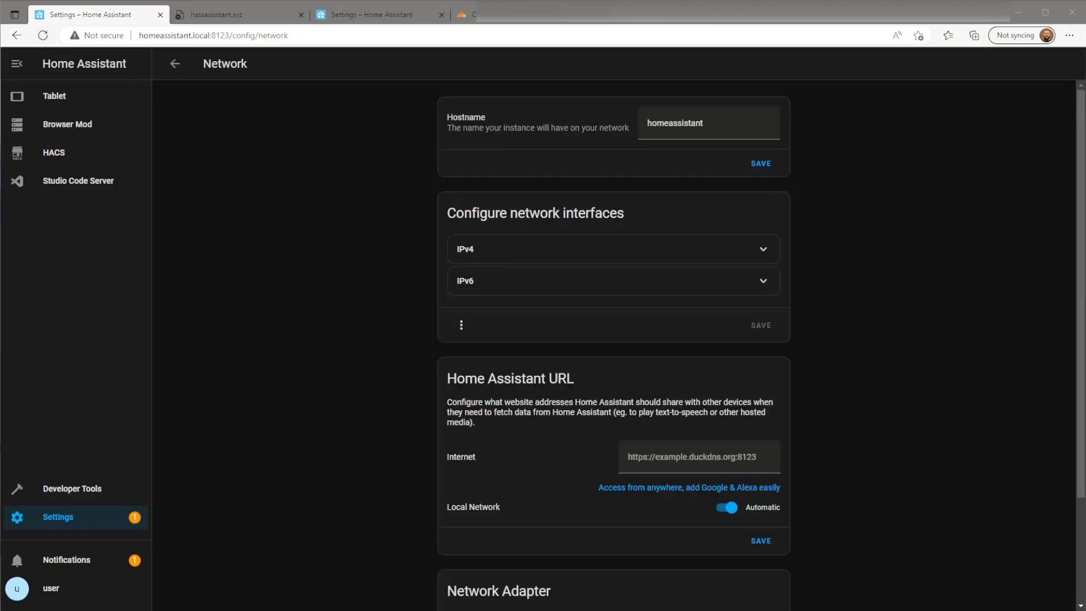
# - Enter hassassistant.xyz as Cloudflared's External Home Assistant Hostname and save the configuration
pyautogui.click(96, 515)
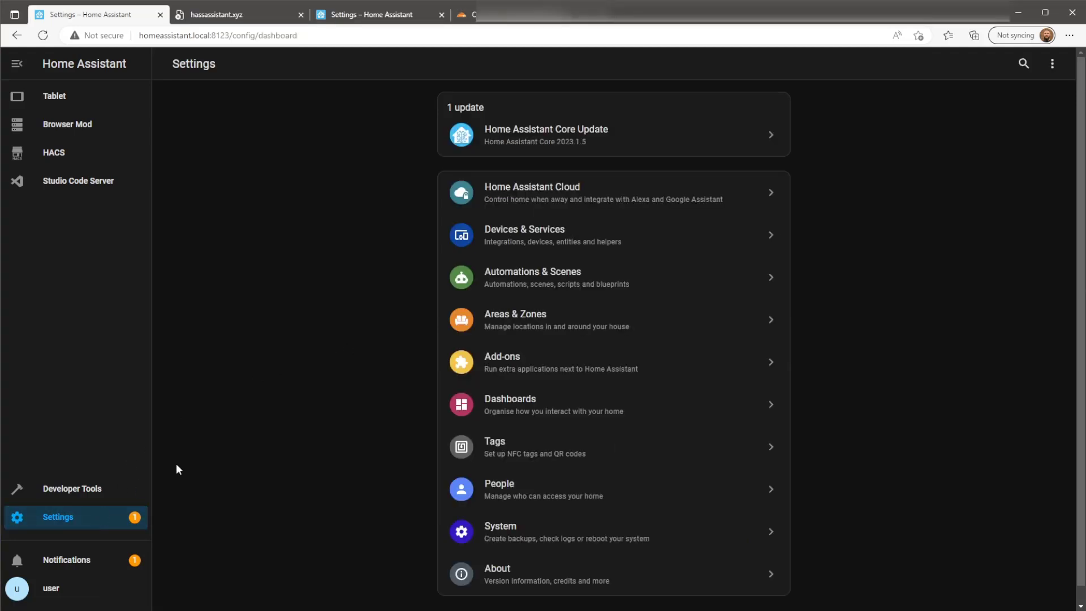
pyautogui.click(645, 369)
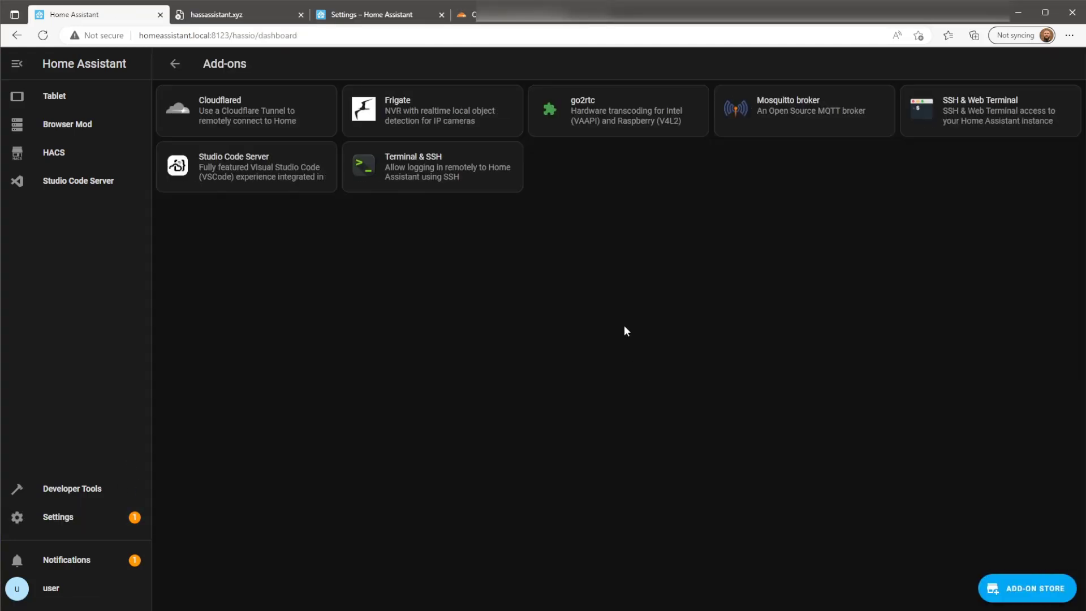
pyautogui.click(267, 98)
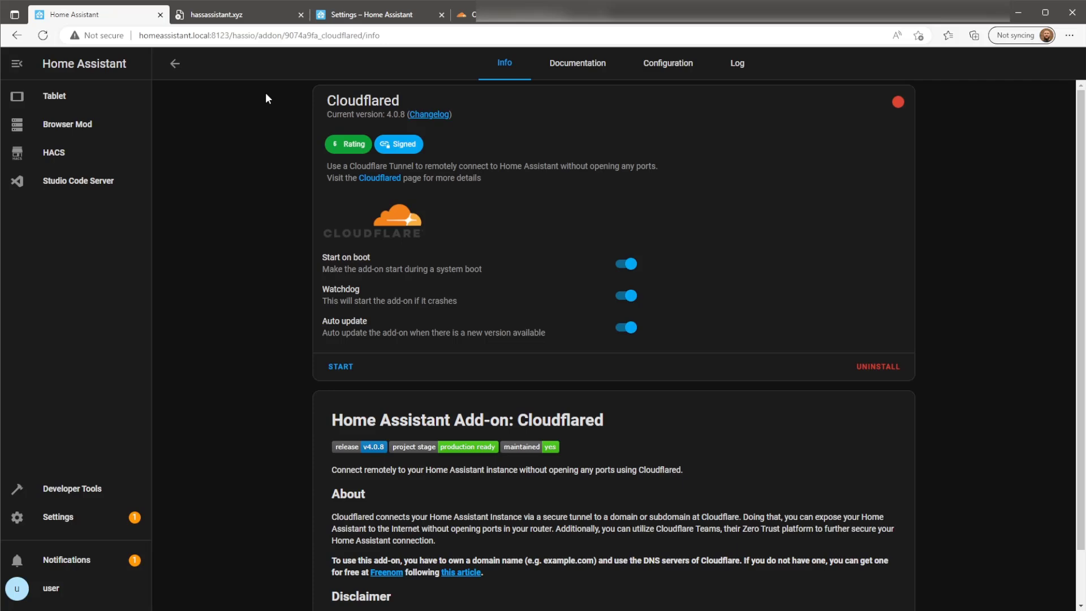
pyautogui.click(634, 74)
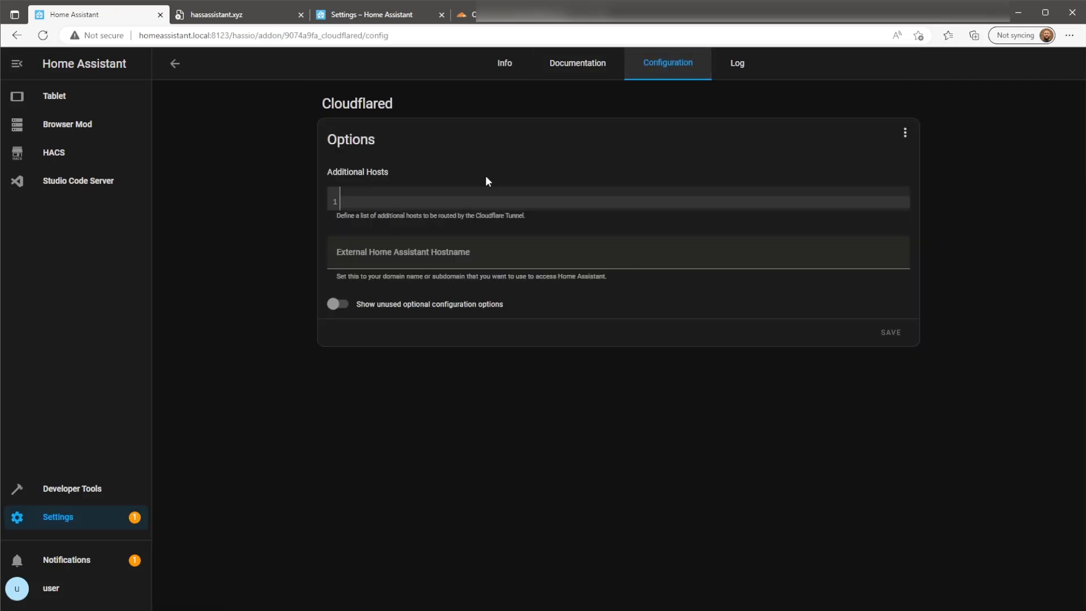
pyautogui.click(442, 261)
pyautogui.write('has')
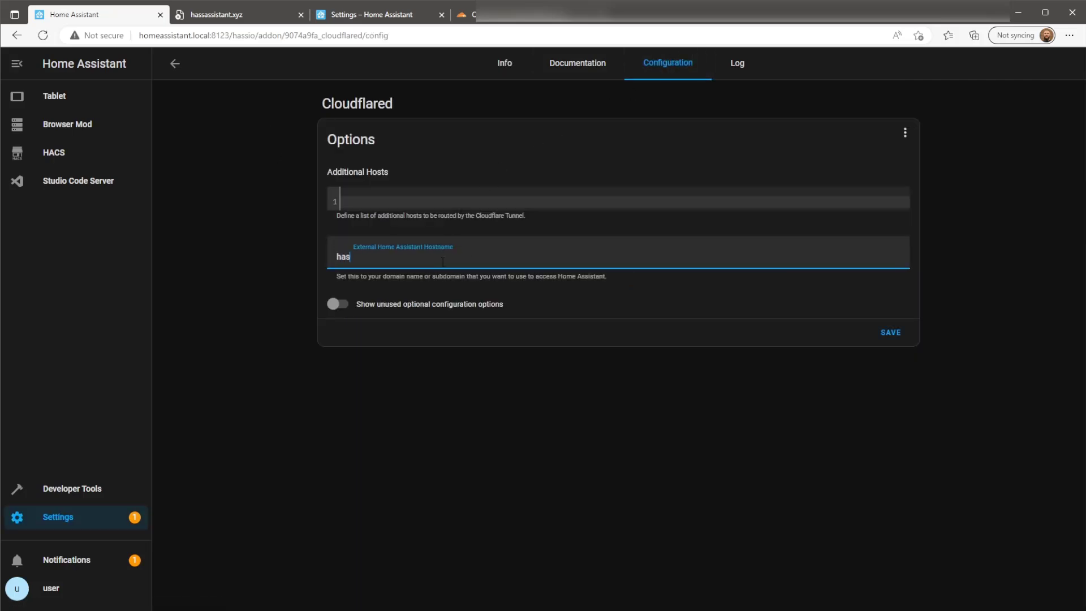
pyautogui.write('sassistant.xyz')
pyautogui.click(889, 336)
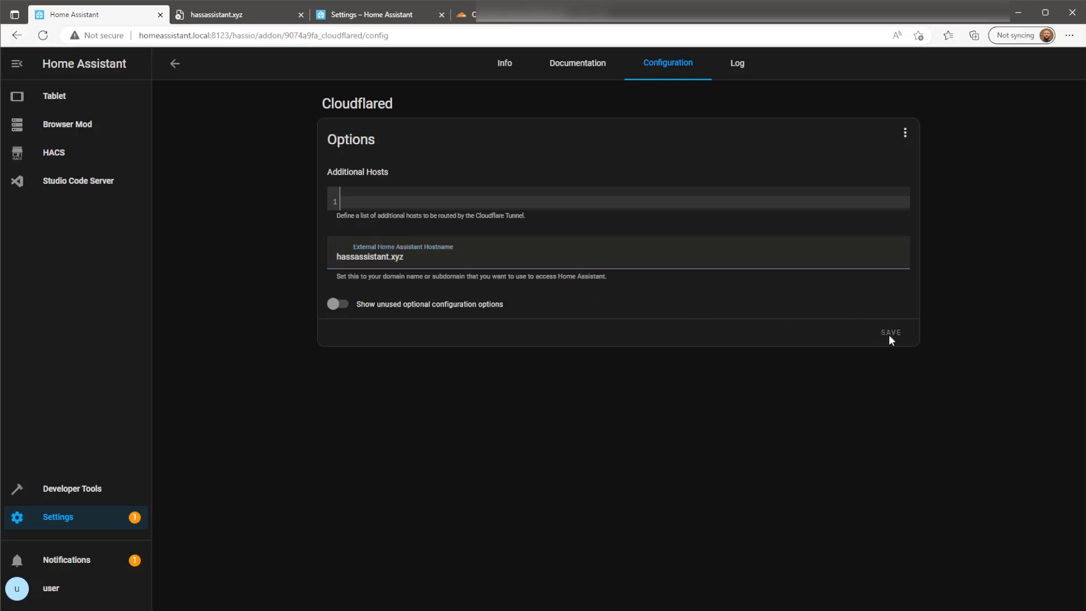
pyautogui.click(493, 72)
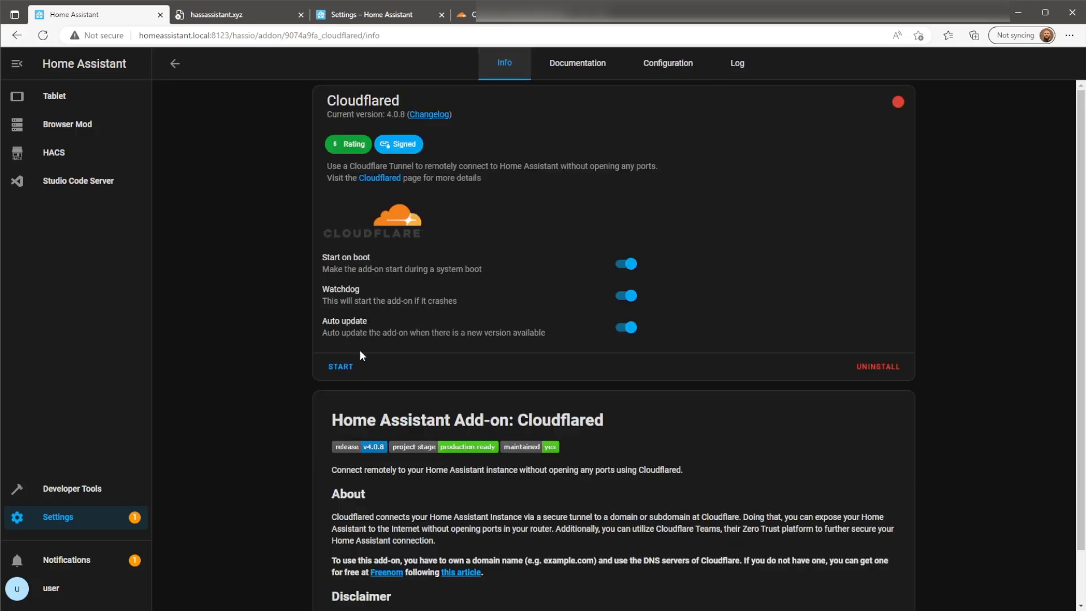
# - Start Cloudflared and open the dash.cloudflare.com login link from its log in a new tab
pyautogui.click(343, 367)
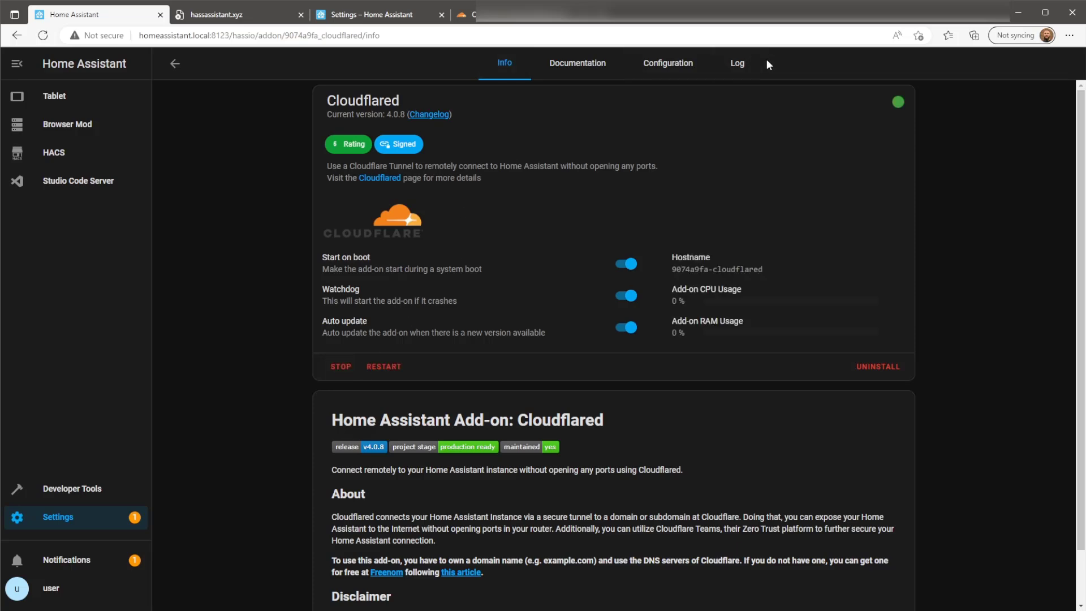
pyautogui.click(750, 70)
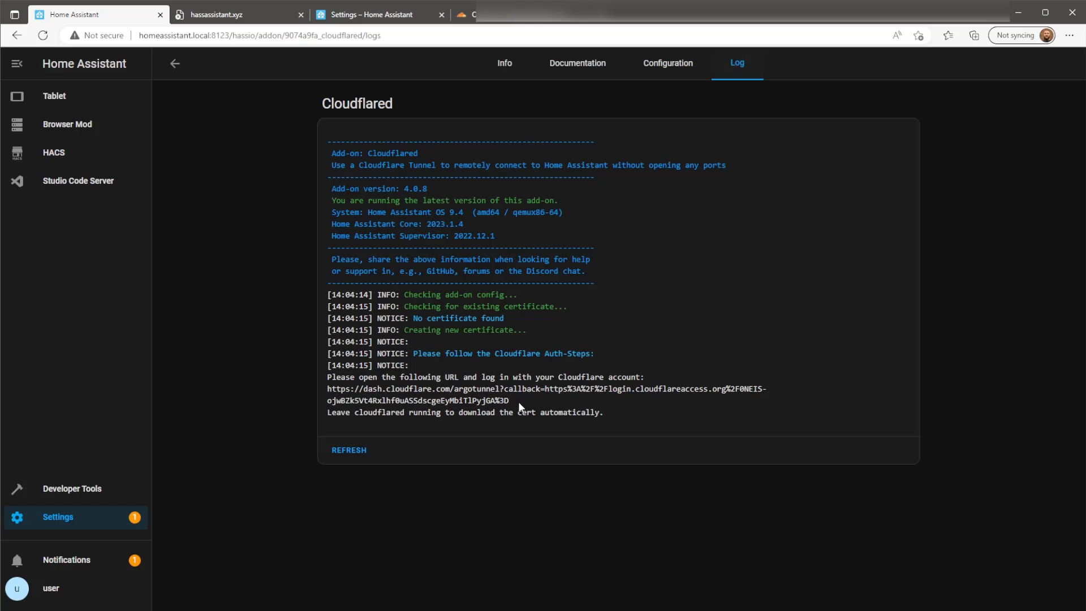
pyautogui.moveTo(511, 403); pyautogui.dragTo(331, 396)
pyautogui.rightClick(330, 395)
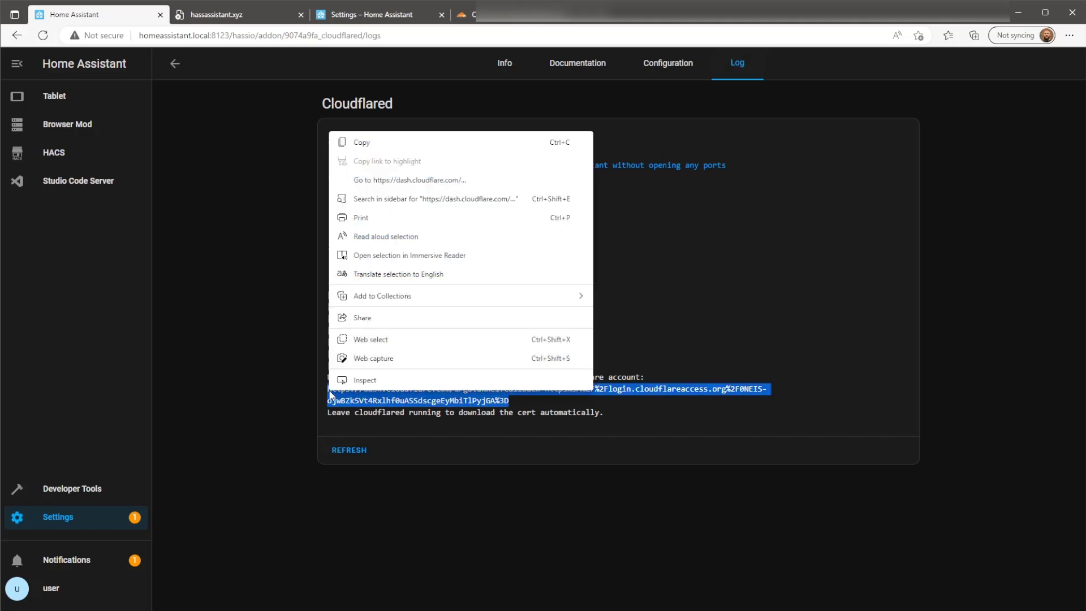
pyautogui.click(397, 181)
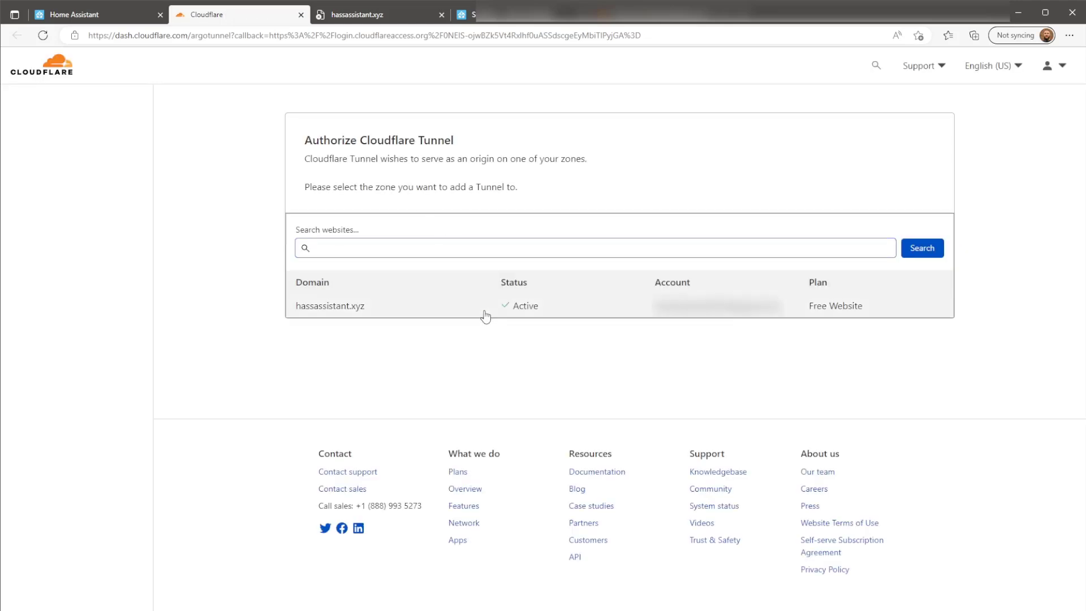
# - Authorize the Cloudflare tunnel for the hassassistant.xyz zone and close the authorization tab
pyautogui.click(485, 316)
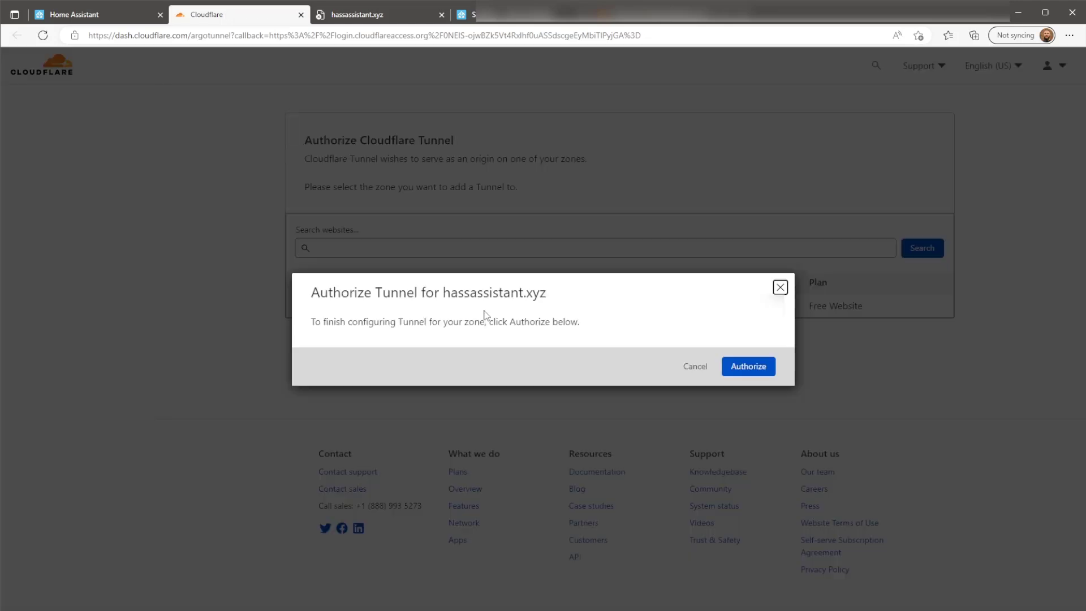
pyautogui.click(746, 377)
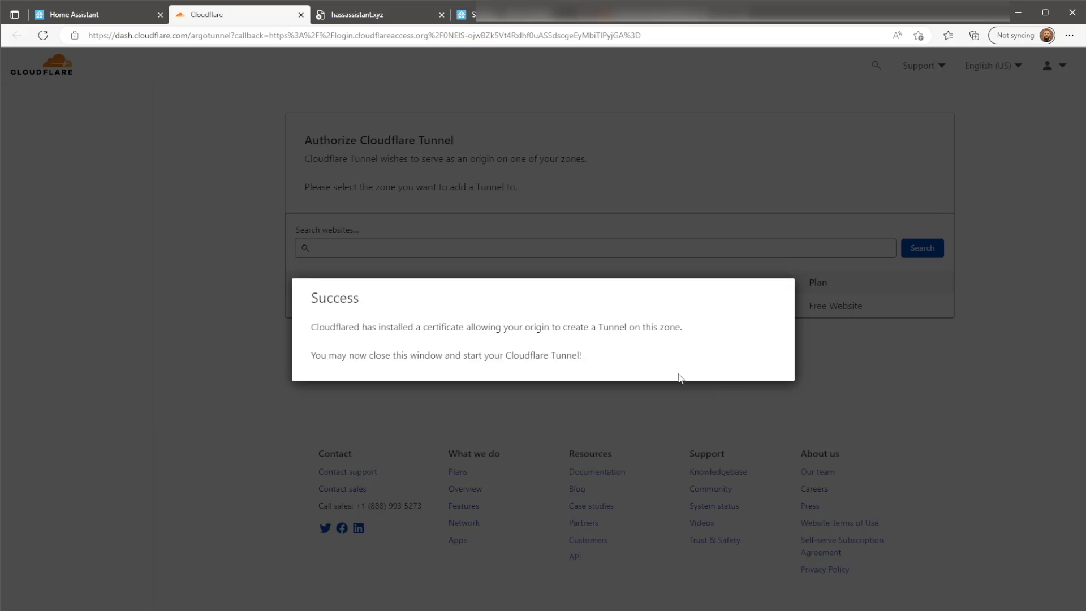
pyautogui.click(302, 16)
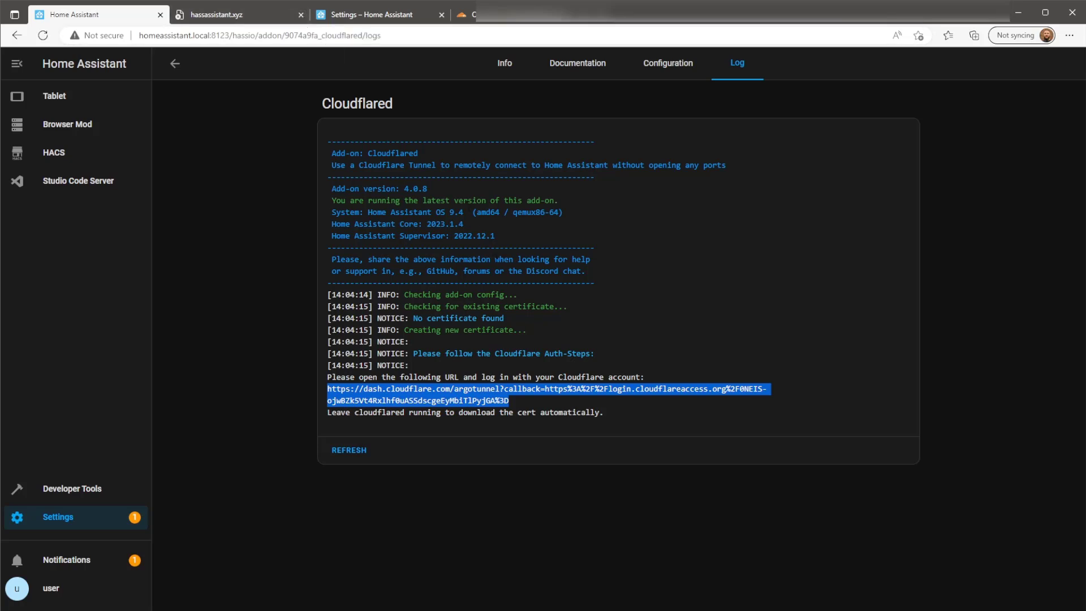
# - Reload hassassistant.xyz, inspect the SSL cipher mismatch error details, then view Cloudflare's site Overview
pyautogui.click(208, 21)
pyautogui.click(50, 39)
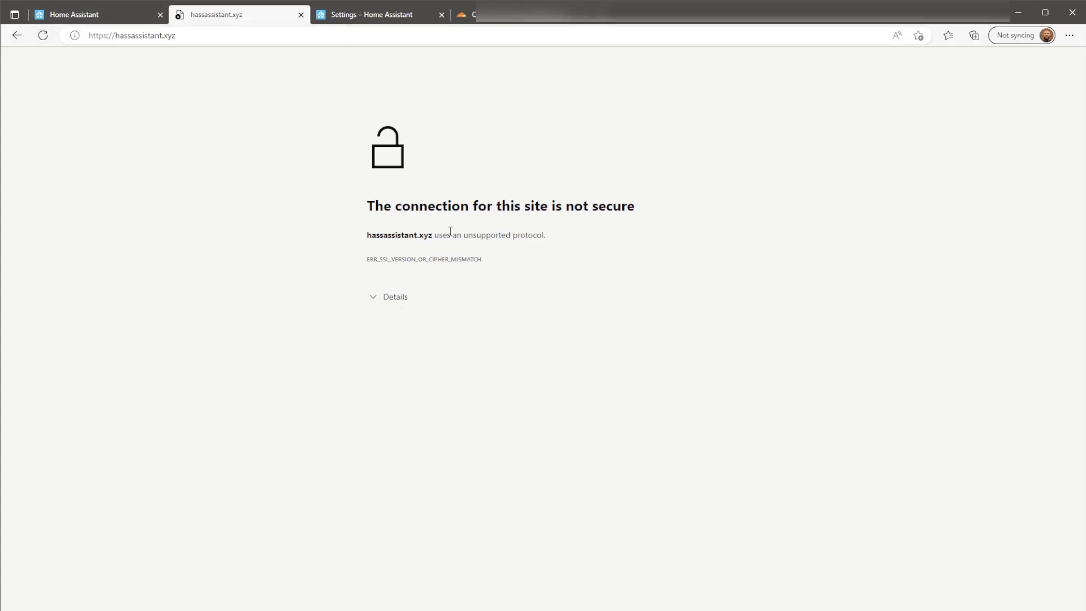
pyautogui.click(396, 296)
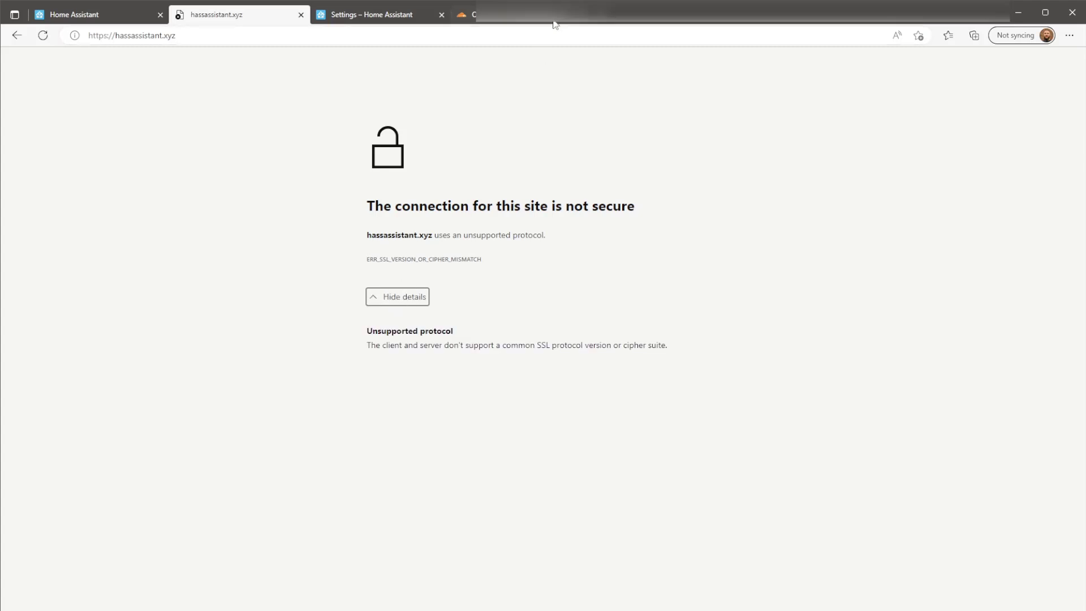
pyautogui.click(472, 14)
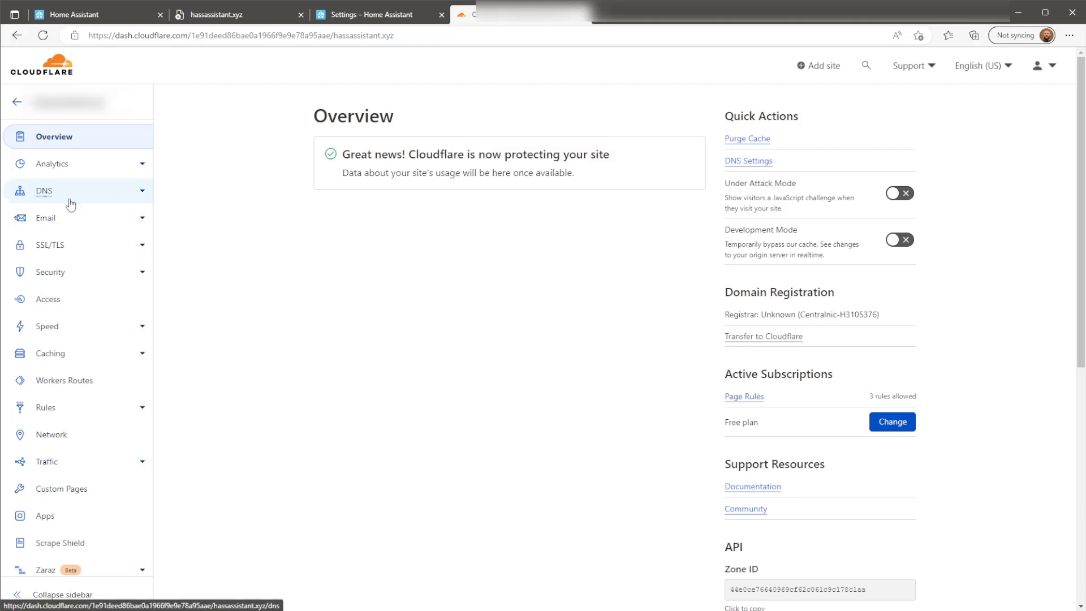
# - Confirm the Universal edge certificate for hassassistant.xyz is Active, expiring 2023-04-17
pyautogui.click(59, 247)
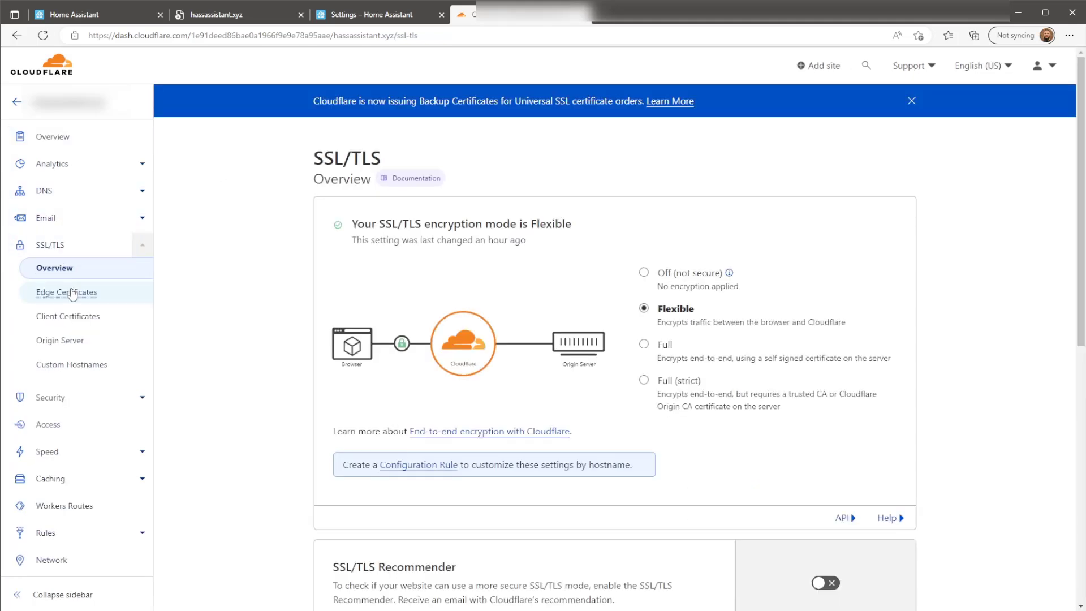
pyautogui.click(102, 299)
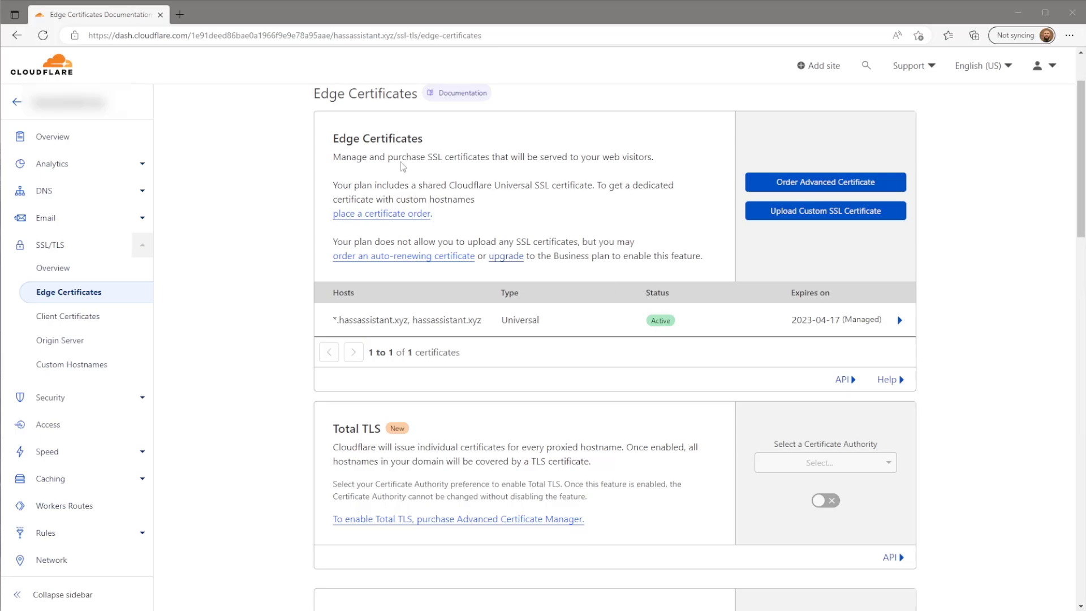
# - Load hassassistant.xyz in a new browser tab to reach the Home Assistant login page
pyautogui.click(180, 15)
pyautogui.click(190, 35)
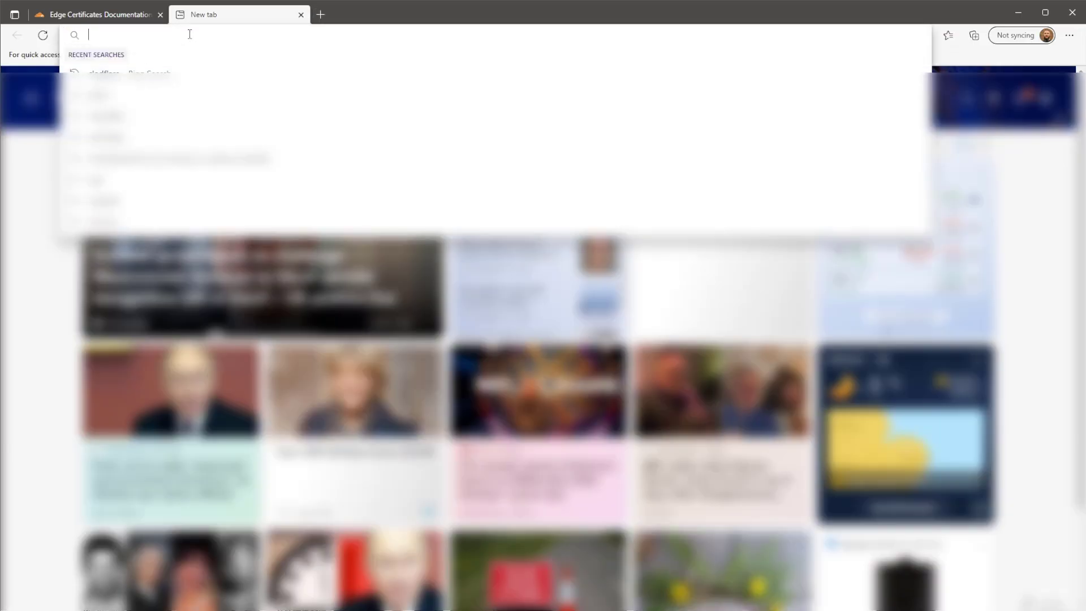
pyautogui.write('hassassistant')
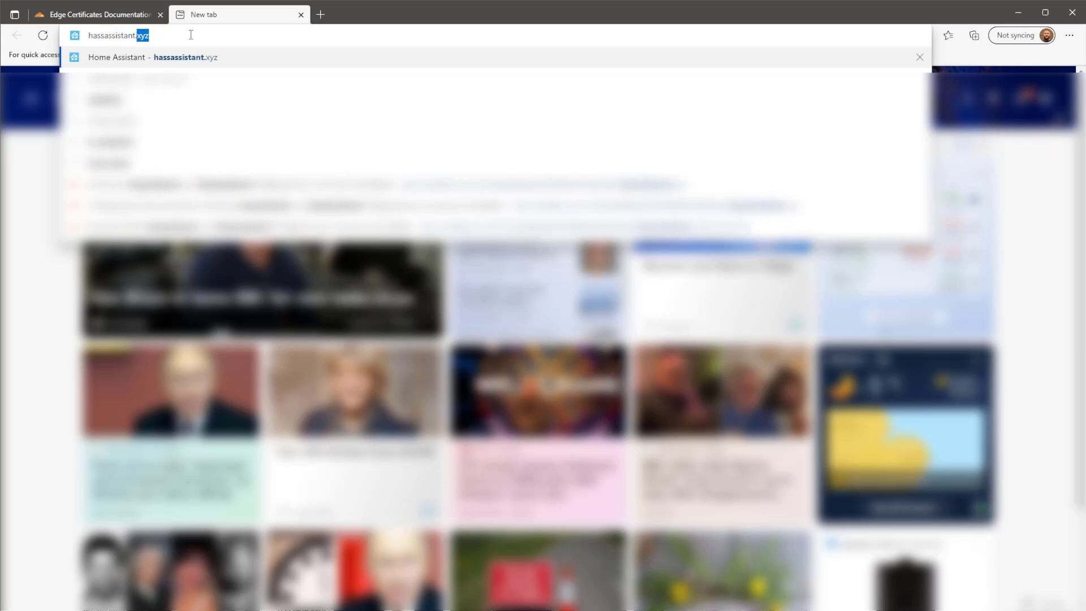
pyautogui.write('.xyz')
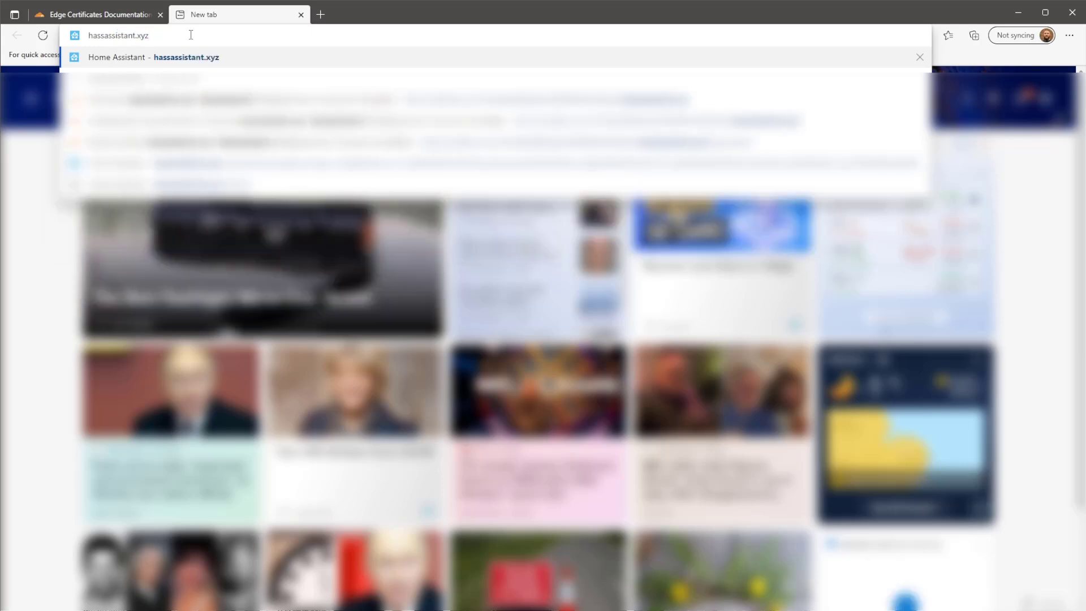
pyautogui.press('Return')
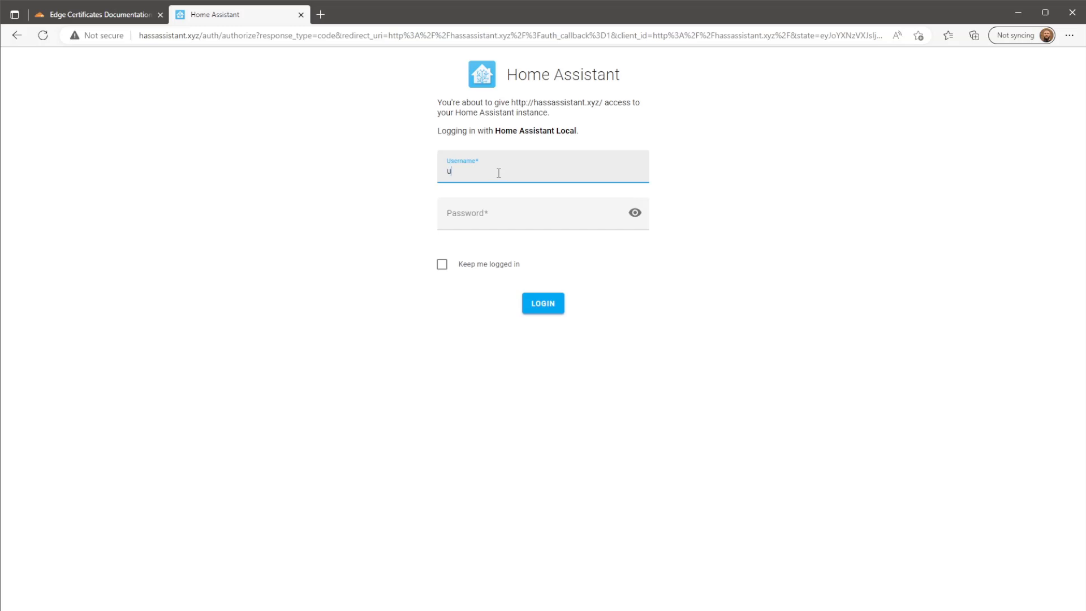
# - Enter the username and password, tick Keep me logged in, and log in
pyautogui.press('Tab')
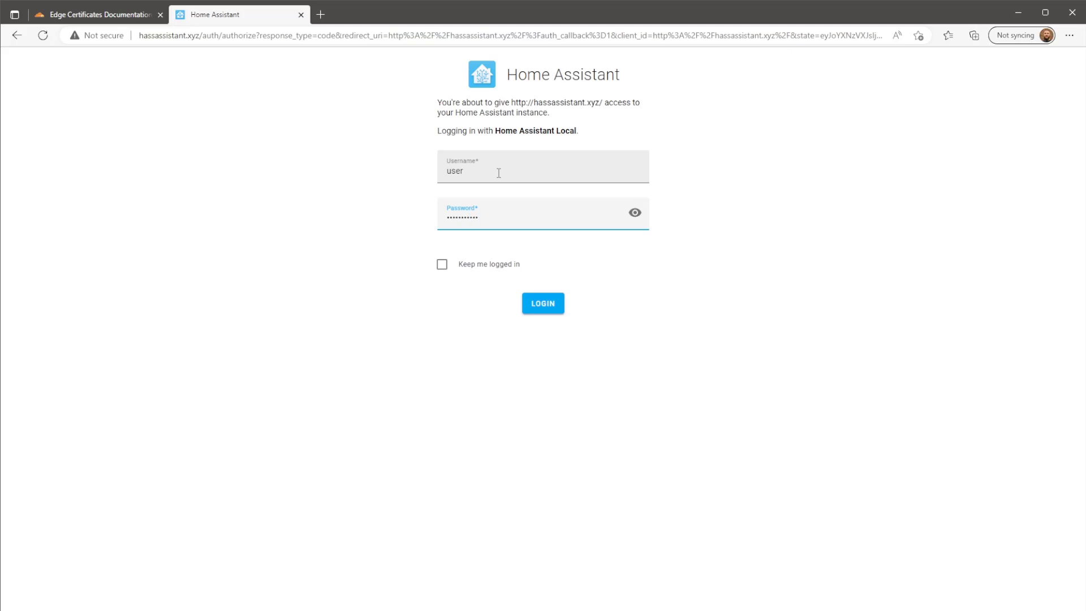
pyautogui.click(503, 265)
pyautogui.click(544, 304)
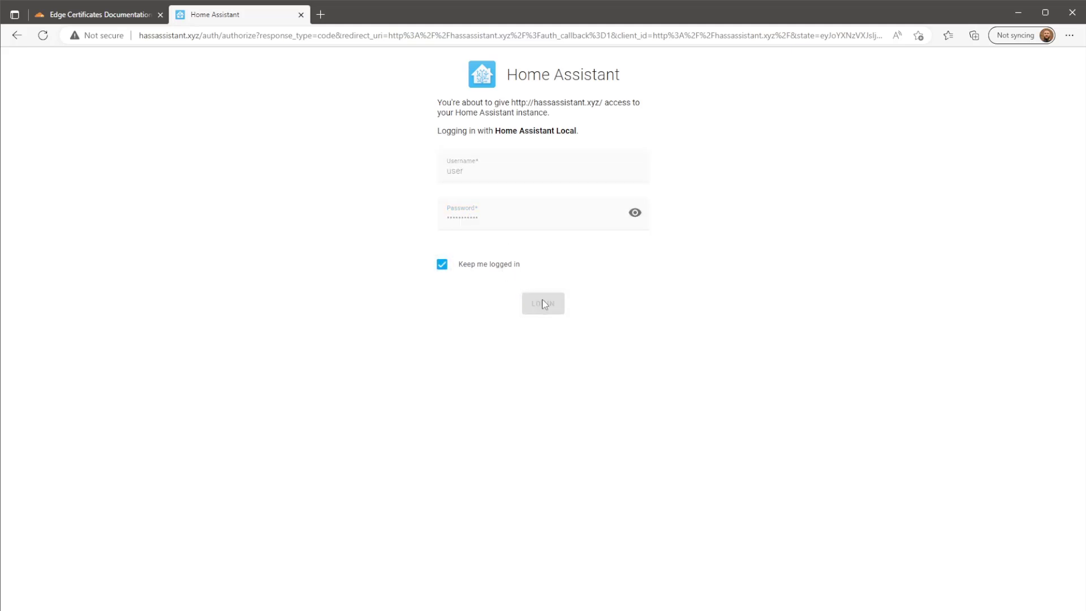